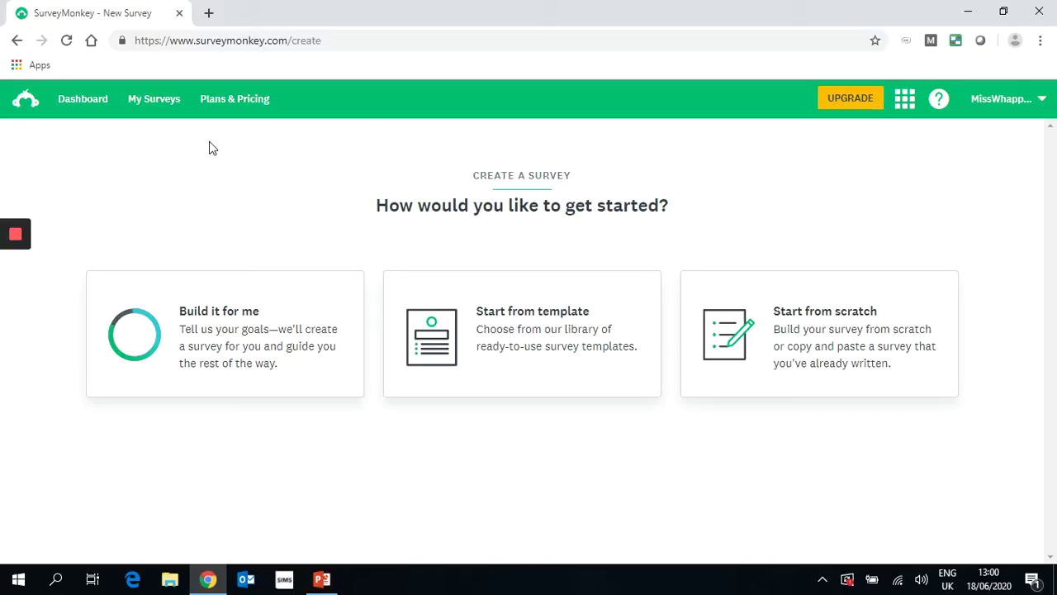
# Start a new survey from scratch and name it "Multi-purpose spaces"
pyautogui.moveTo(402, 364); pyautogui.dragTo(366, 283)
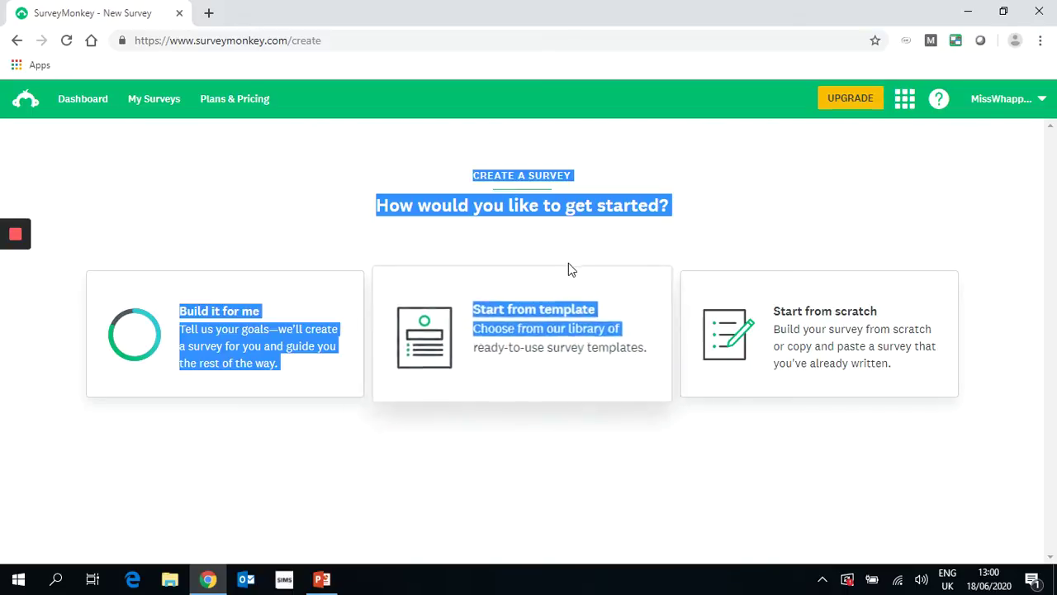
pyautogui.click(743, 254)
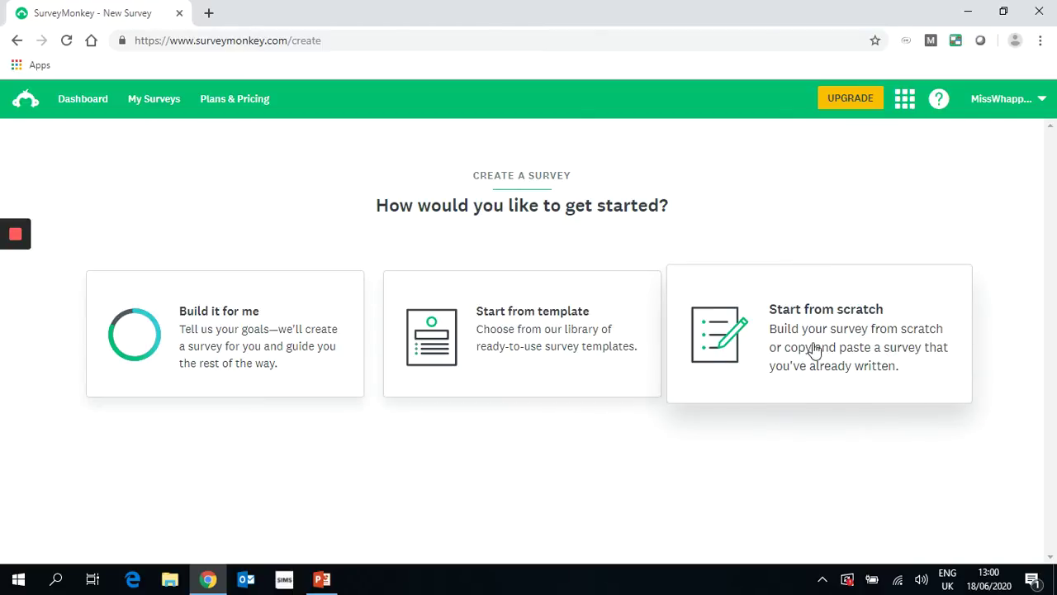
pyautogui.click(866, 353)
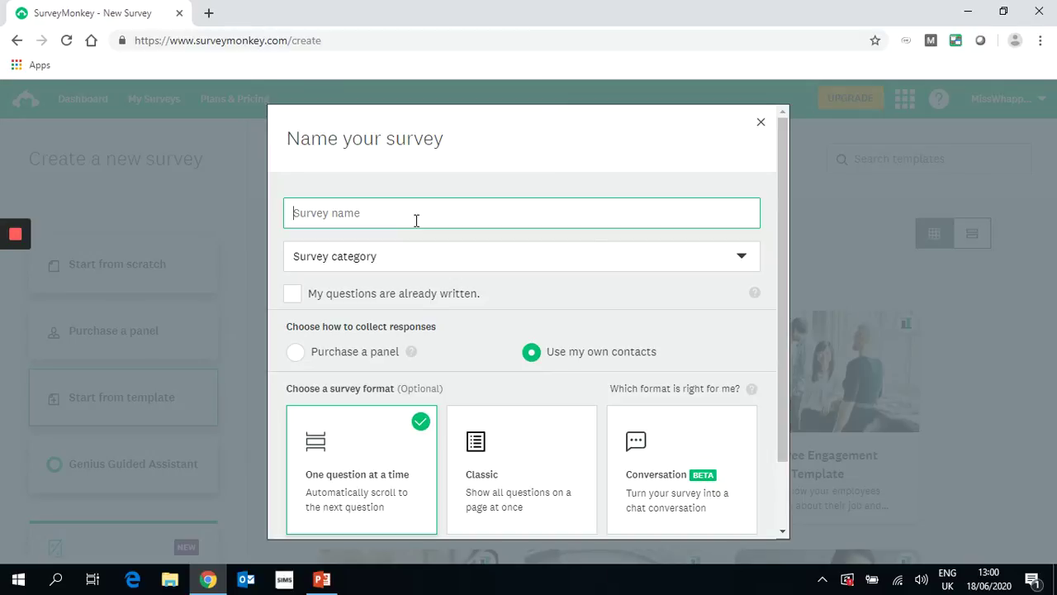
pyautogui.write('Multi-purpose spaces')
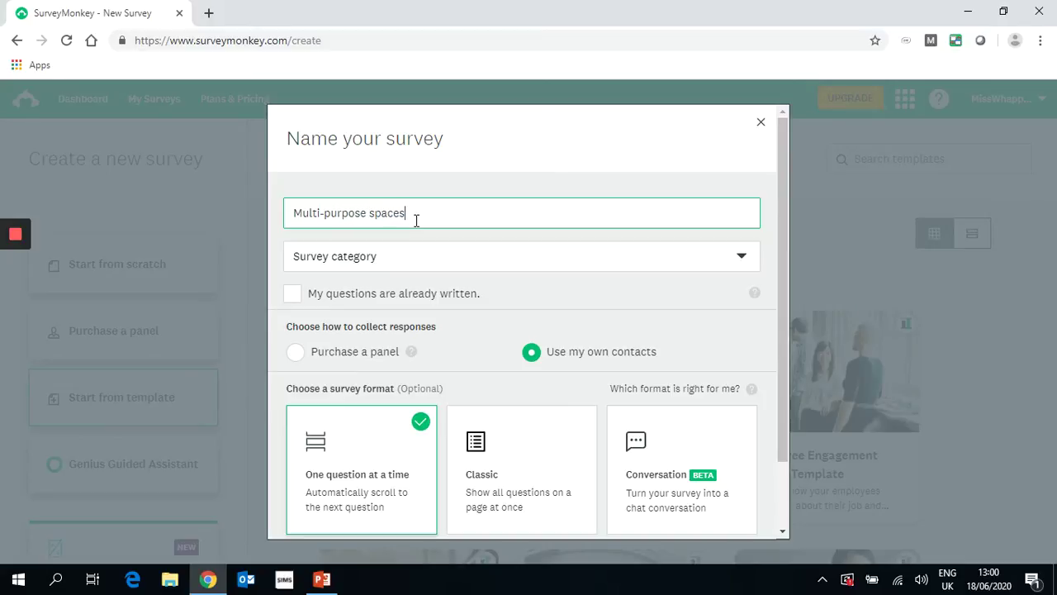
# Set the survey category to General market research
pyautogui.click(421, 256)
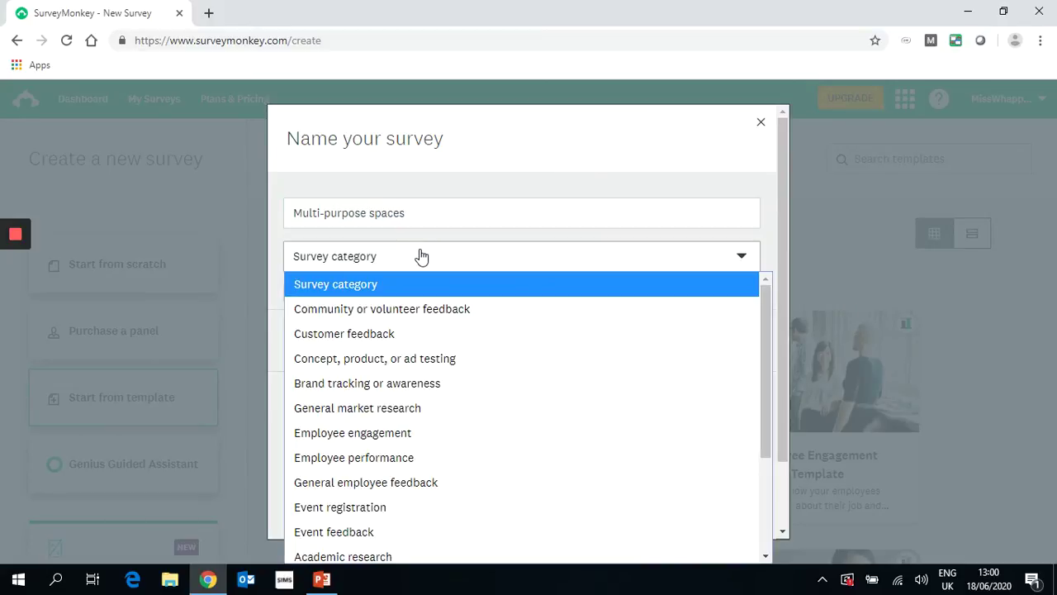
pyautogui.scroll(-1, 484, 436)
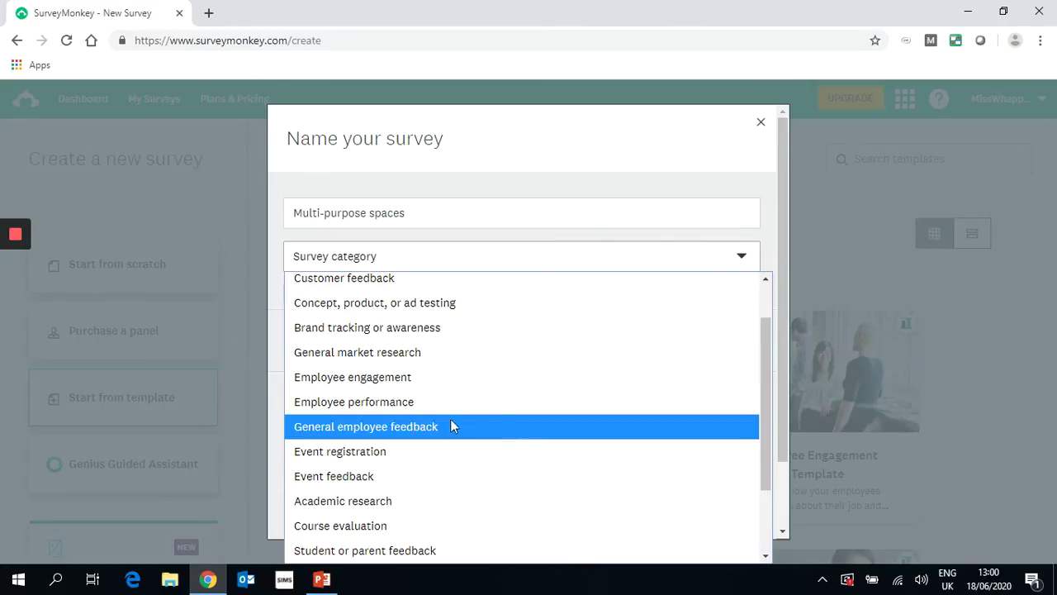
pyautogui.scroll(1, 500, 427)
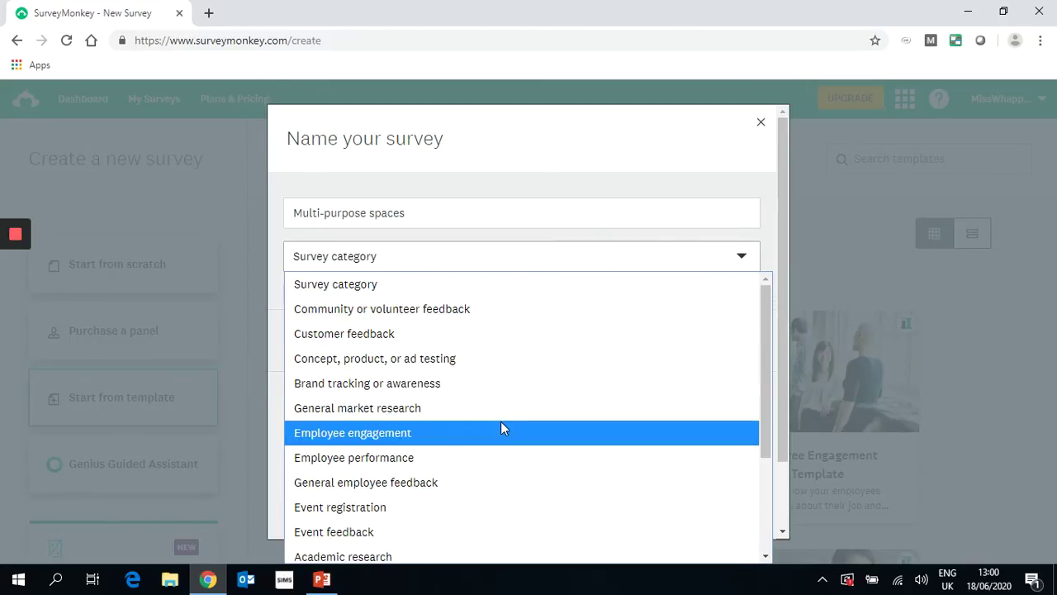
pyautogui.scroll(-2, 500, 427)
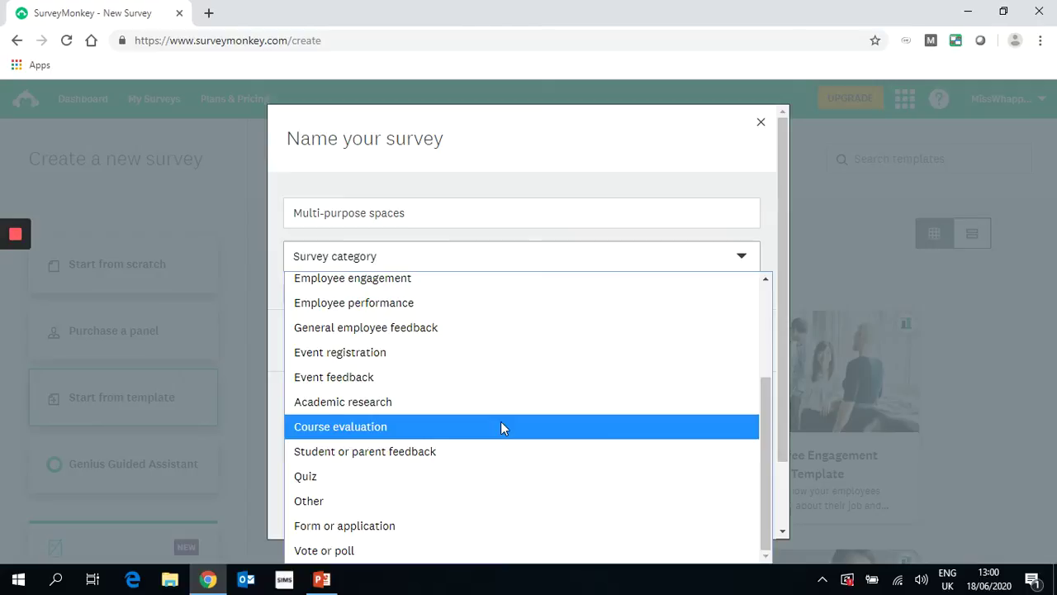
pyautogui.scroll(1, 513, 518)
pyautogui.scroll(2, 513, 517)
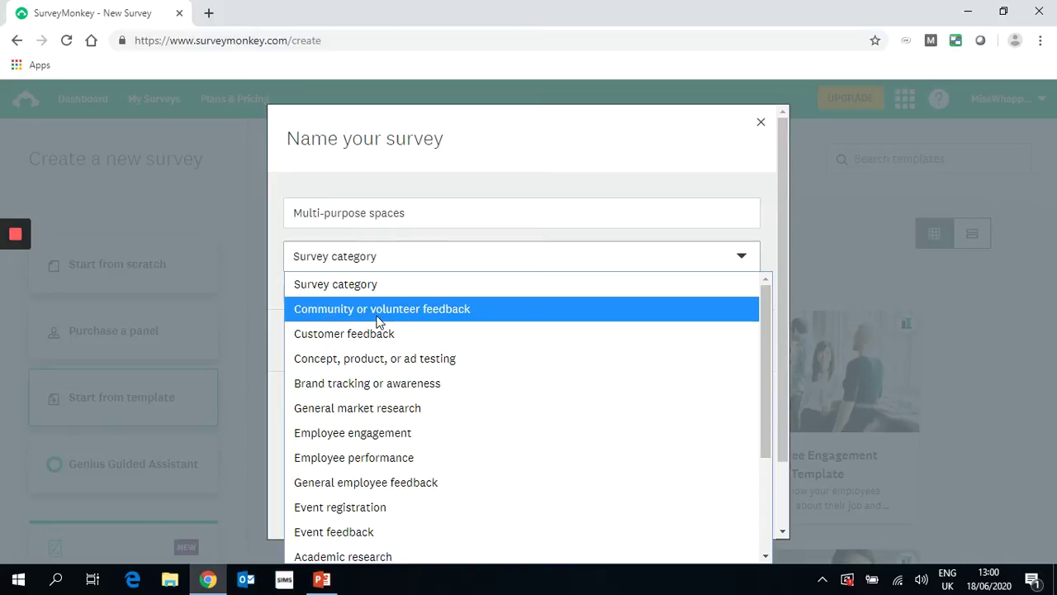
pyautogui.click(426, 412)
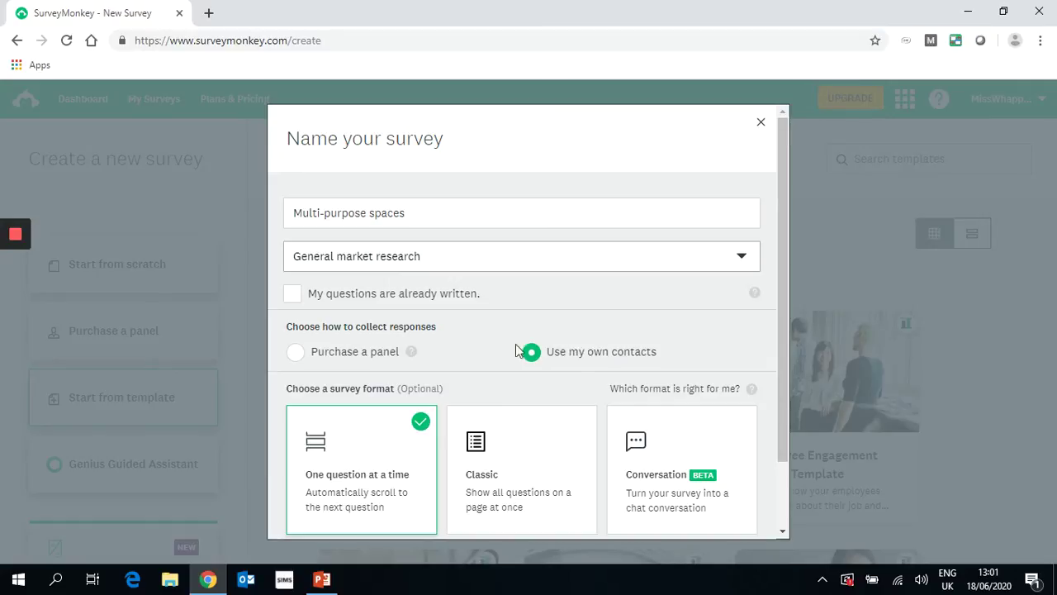
# Choose to collect responses from own contacts and create the survey in the "One question at a time" format
pyautogui.click(295, 353)
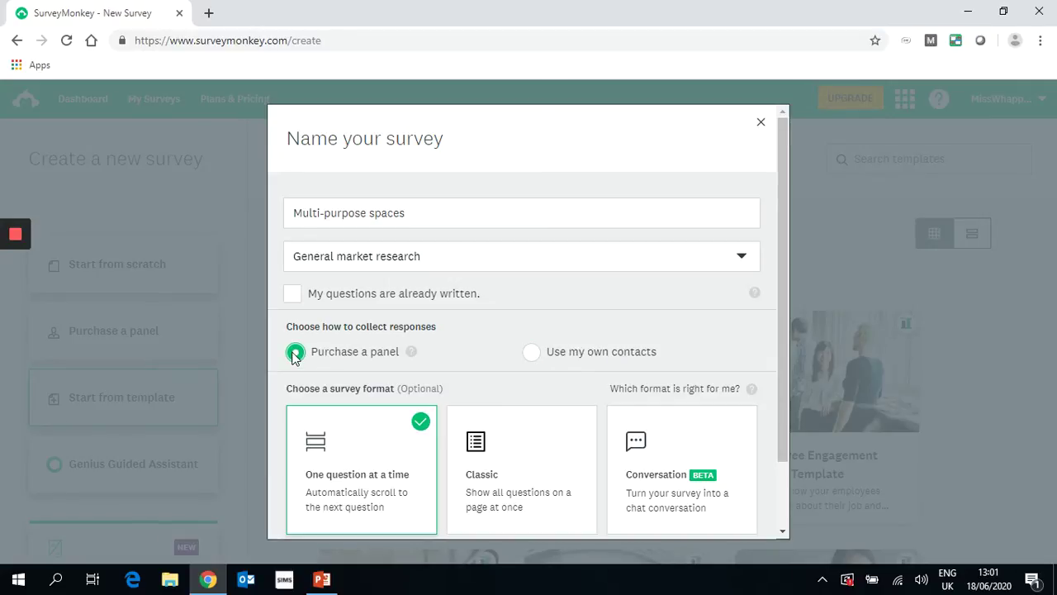
pyautogui.scroll(-1, 460, 370)
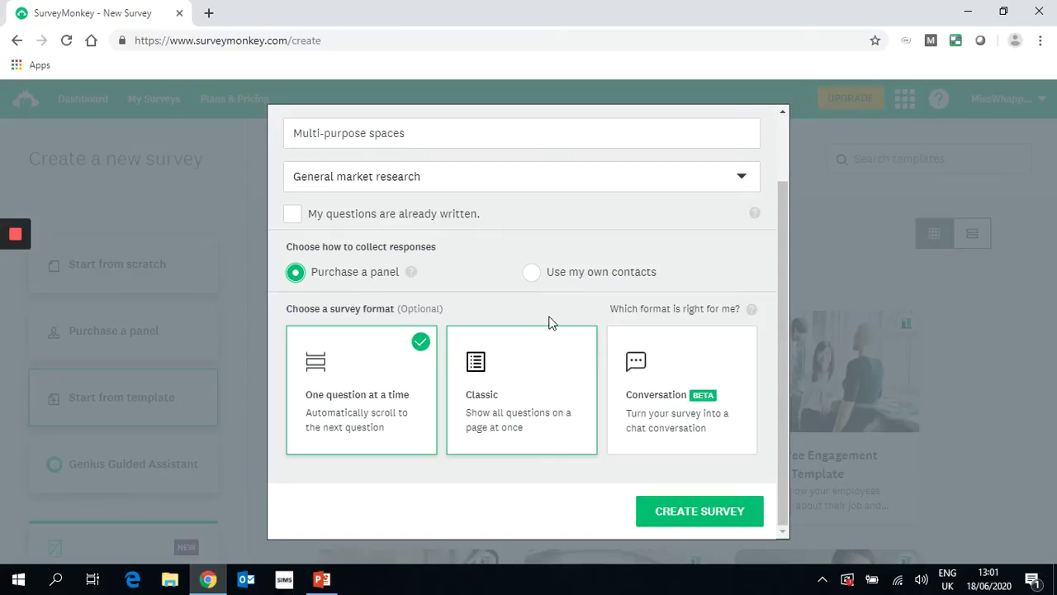
pyautogui.click(532, 273)
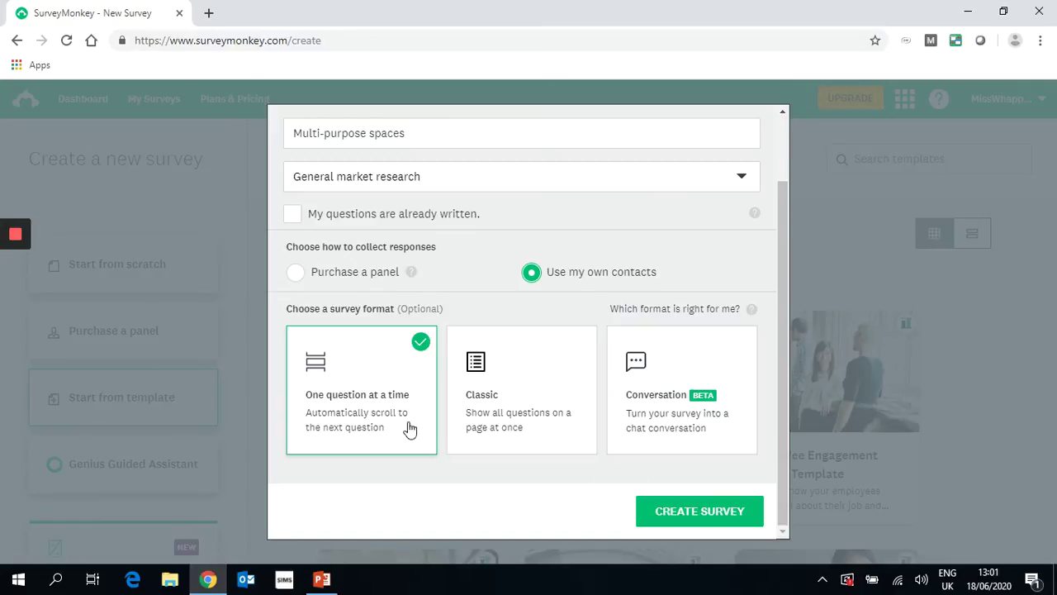
pyautogui.click(690, 523)
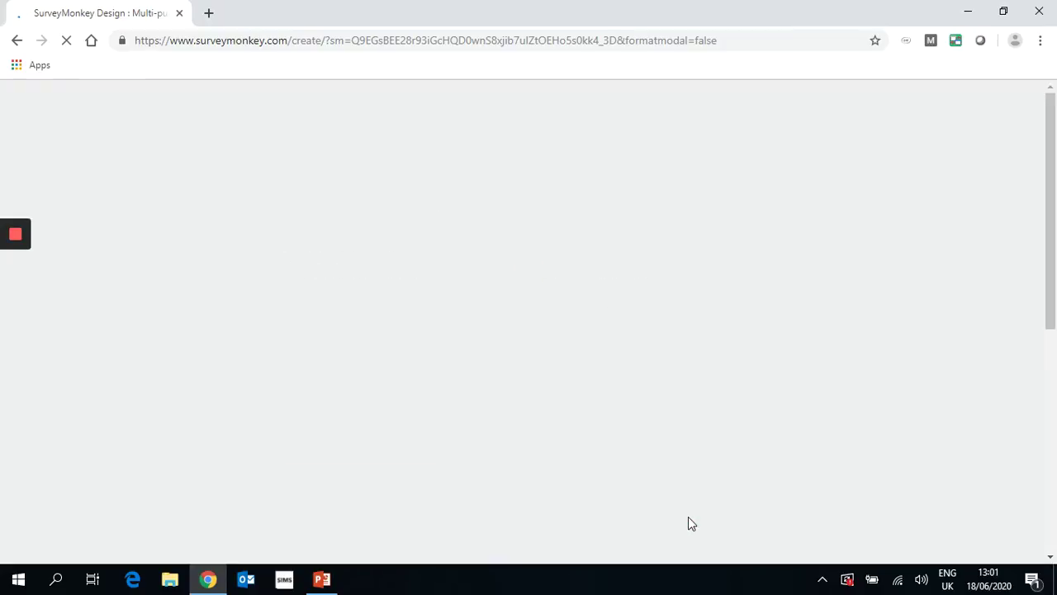
# Add a new question to the first page of the survey
pyautogui.scroll(-2, 612, 301)
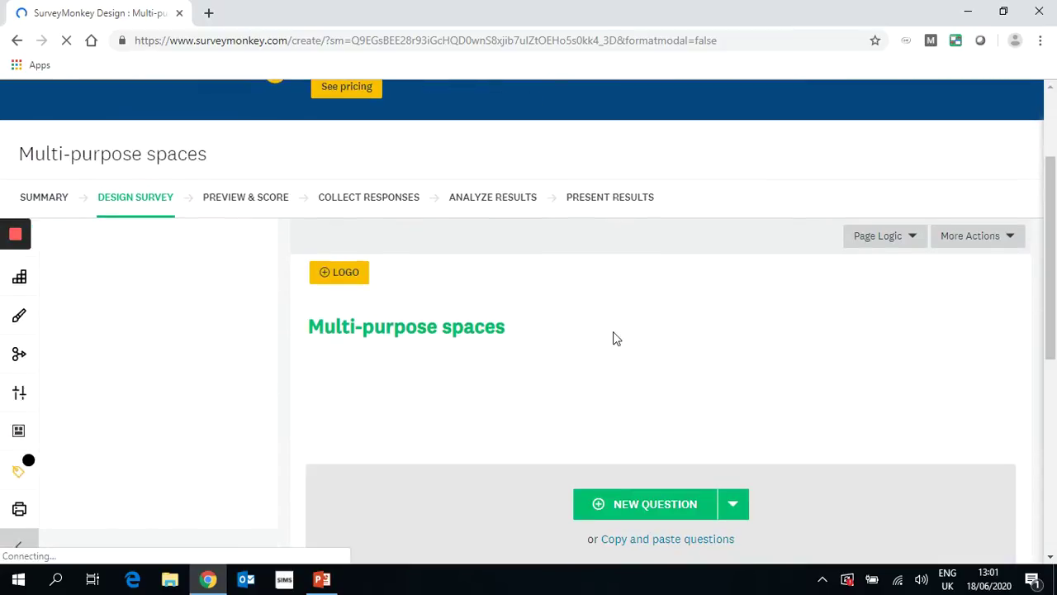
pyautogui.scroll(-2, 614, 338)
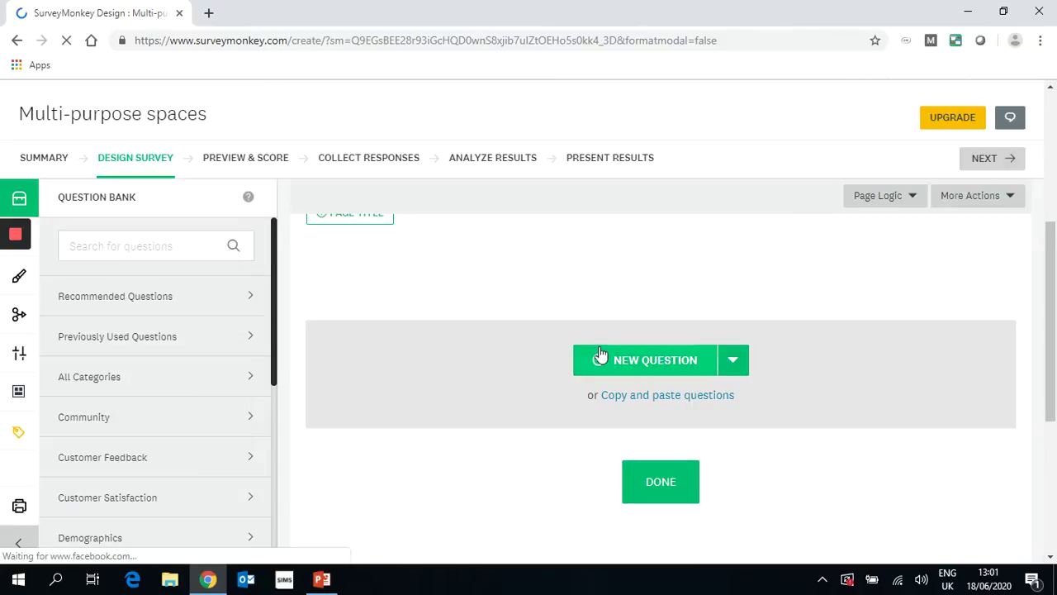
pyautogui.click(601, 359)
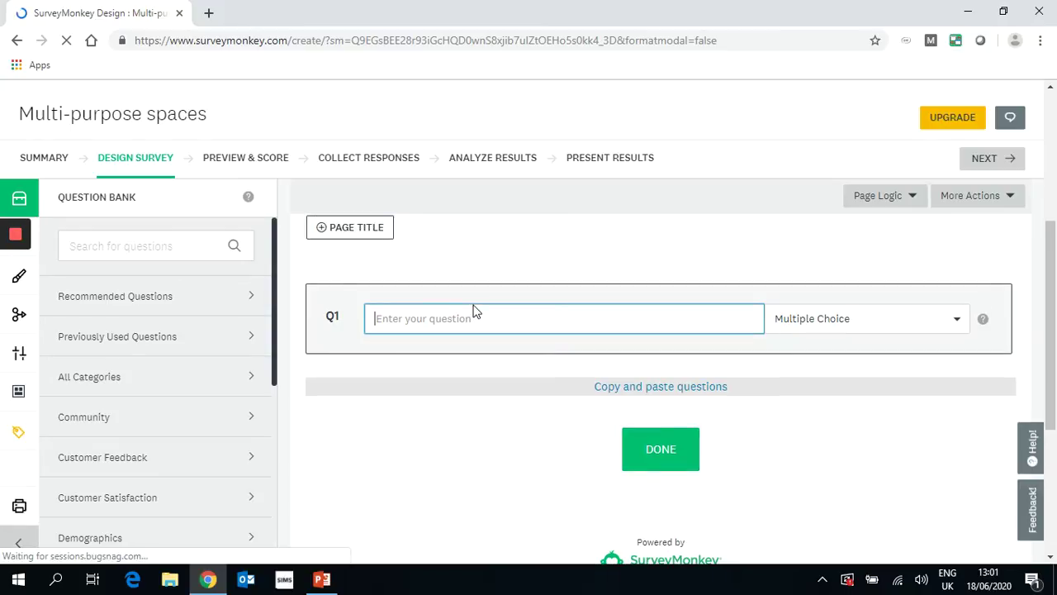
# Switch to PowerPoint to check the wording of example Question 3 on slide 17, and return to the survey in Chrome
pyautogui.click(321, 580)
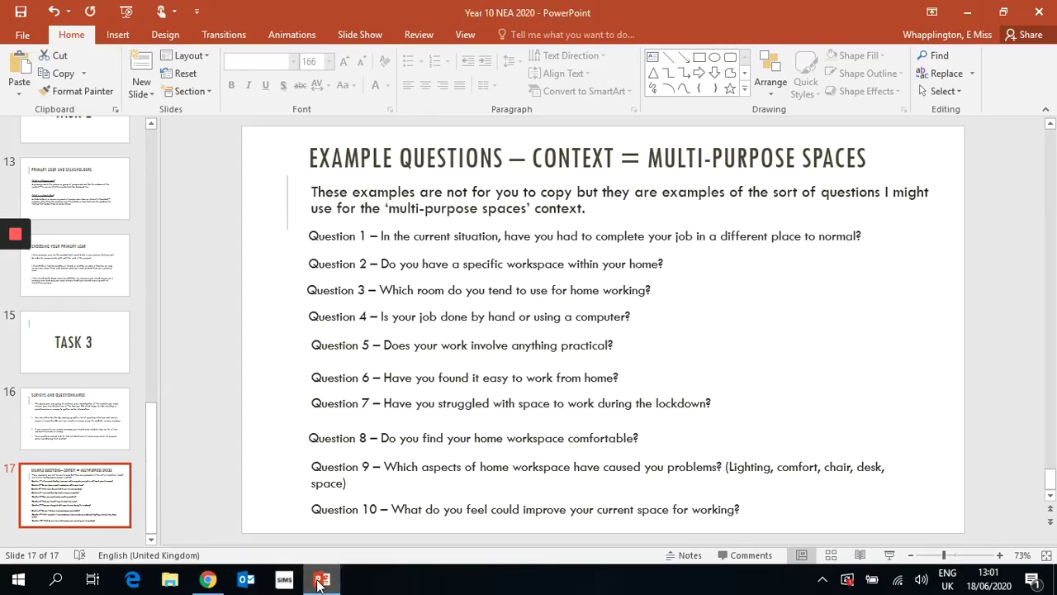
pyautogui.click(505, 291)
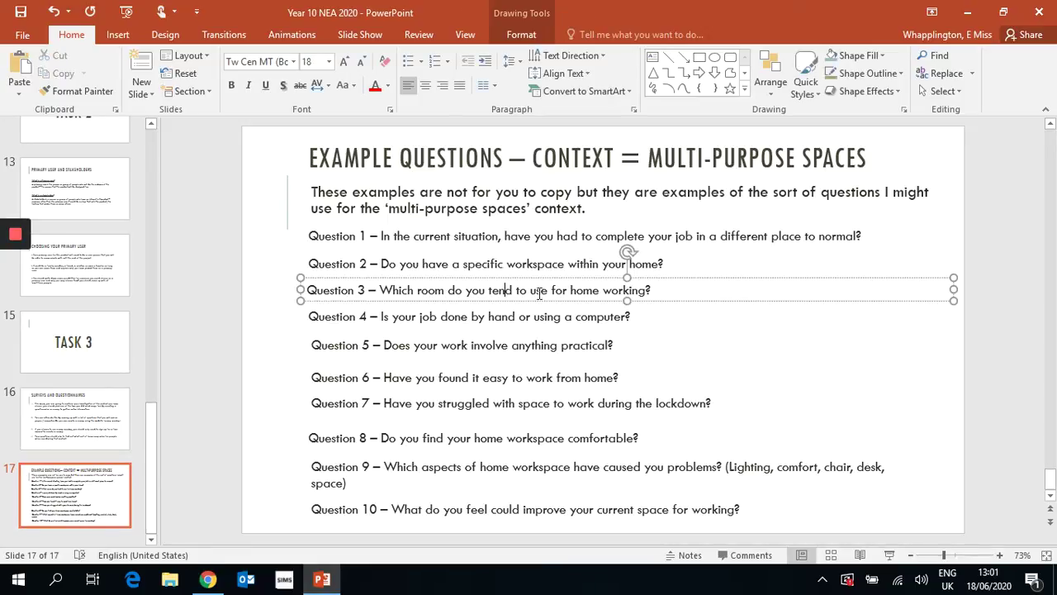
pyautogui.click(651, 286)
pyautogui.moveTo(651, 286); pyautogui.dragTo(419, 291)
pyautogui.click(207, 579)
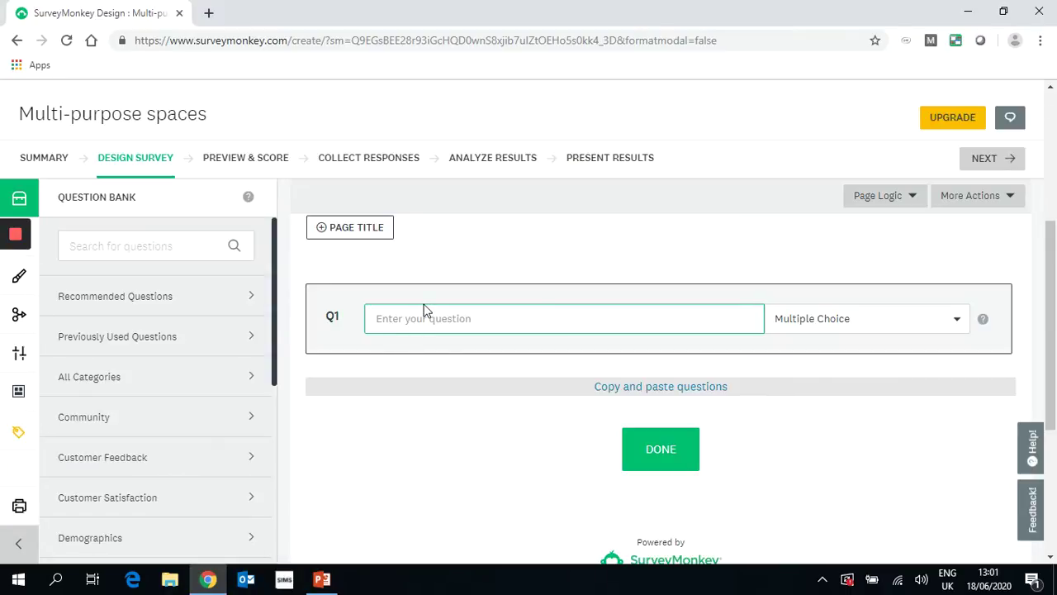
# Enter "Which room do you tend to use for home working?" as the text of question 1
pyautogui.write('Which room do you t')
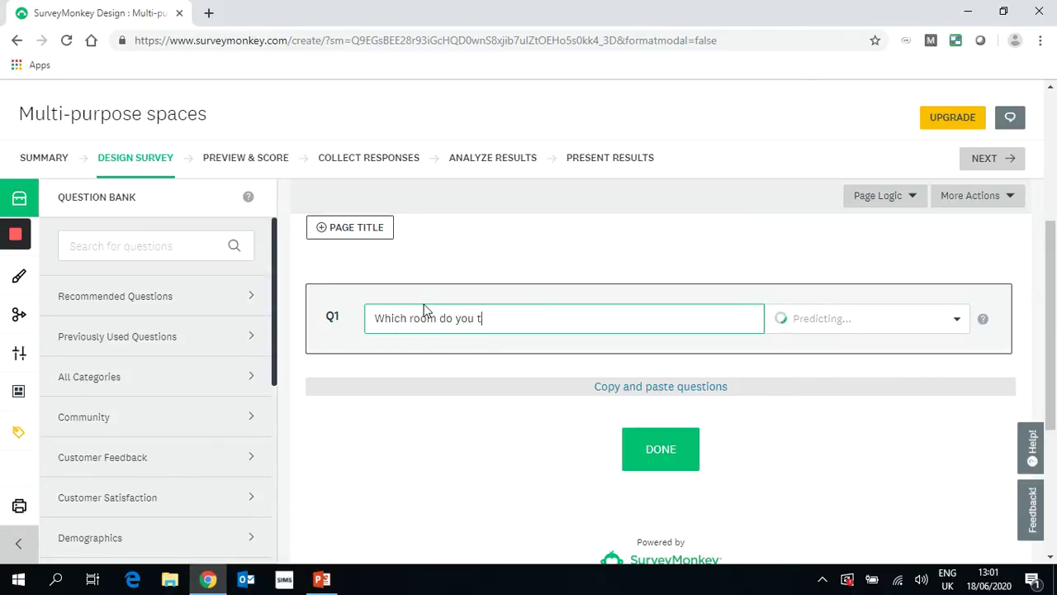
pyautogui.write('en')
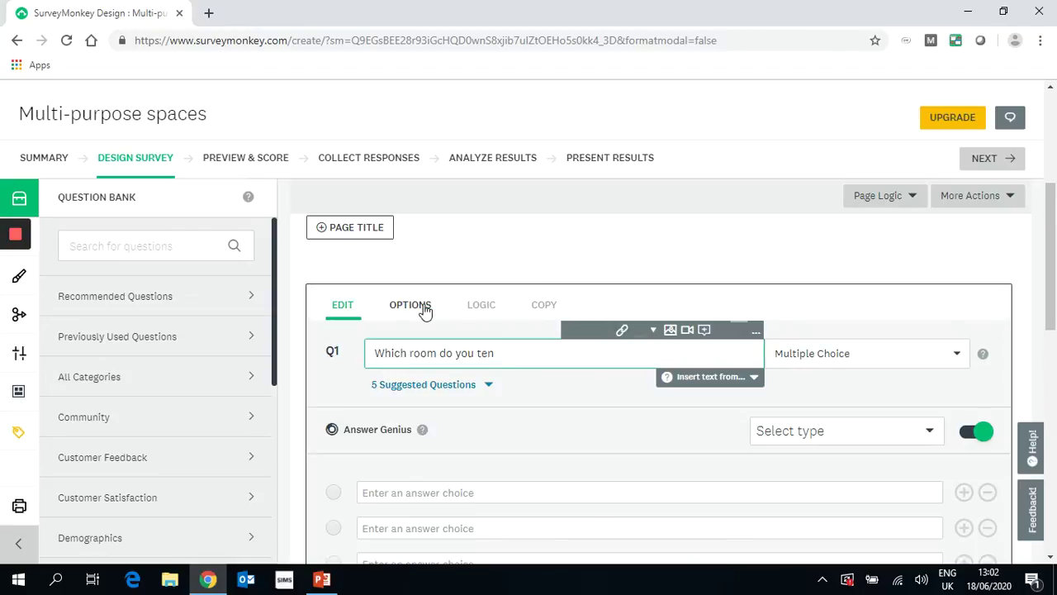
pyautogui.write('d to us')
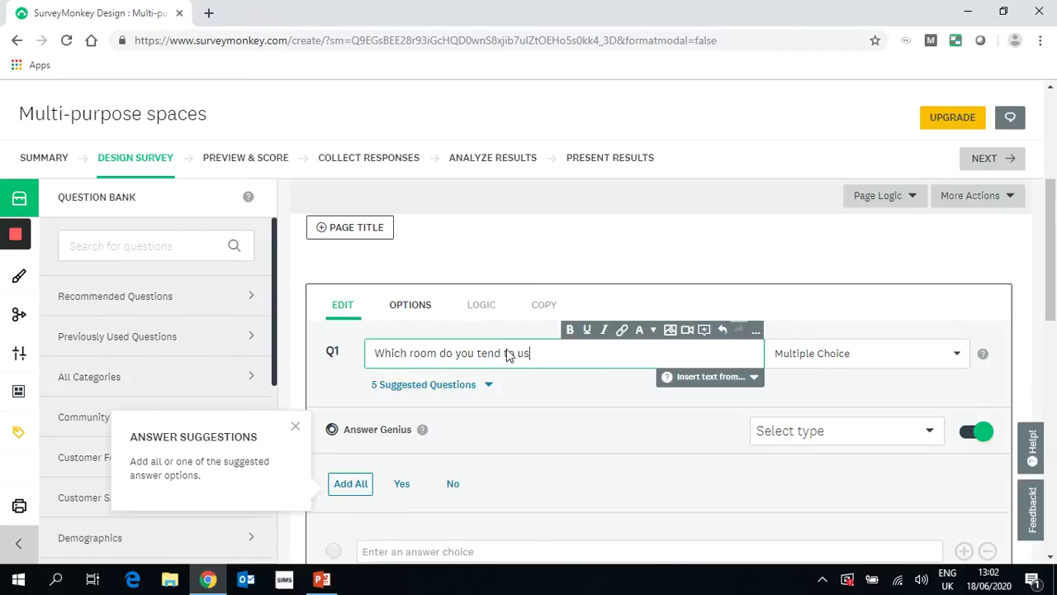
pyautogui.write('e for home working?')
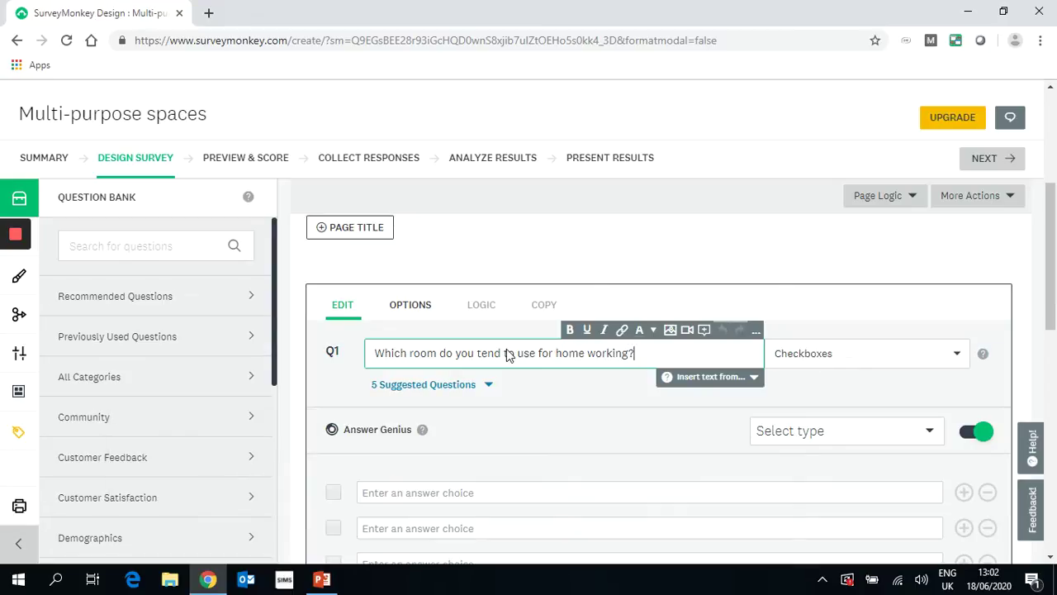
# Set the type of question 1 to Multiple Choice
pyautogui.scroll(-1, 750, 336)
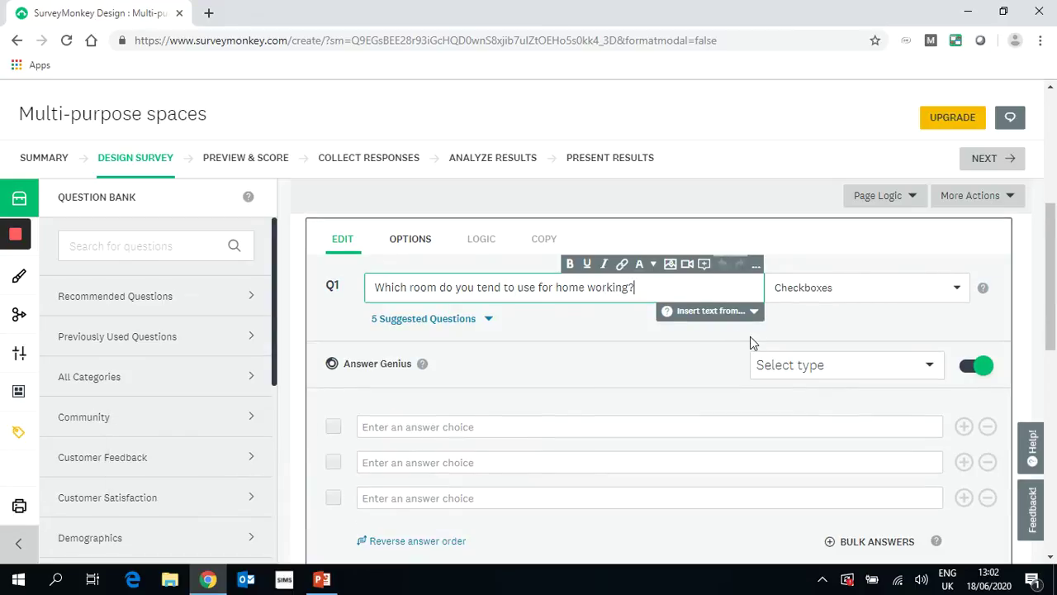
pyautogui.click(959, 289)
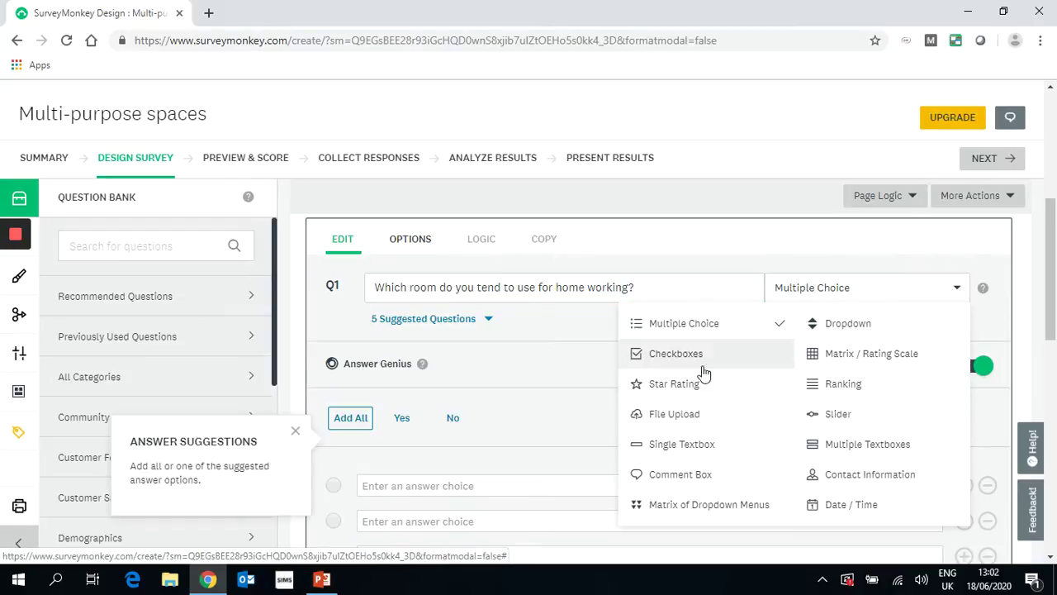
pyautogui.click(729, 330)
# Look through the preset answer types offered by Answer Genius for question 1
pyautogui.scroll(-1, 551, 404)
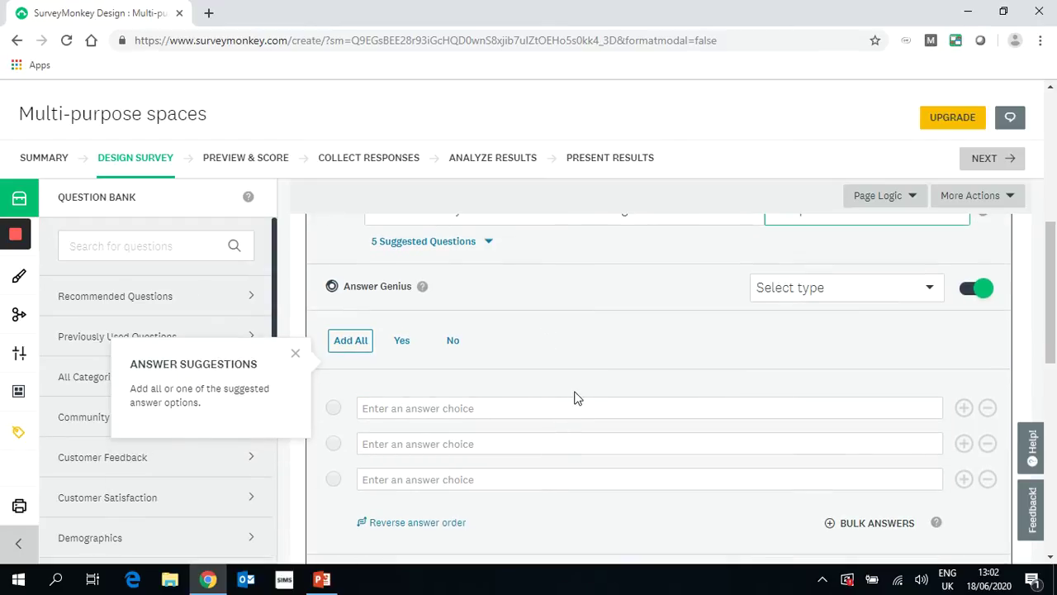
pyautogui.click(921, 291)
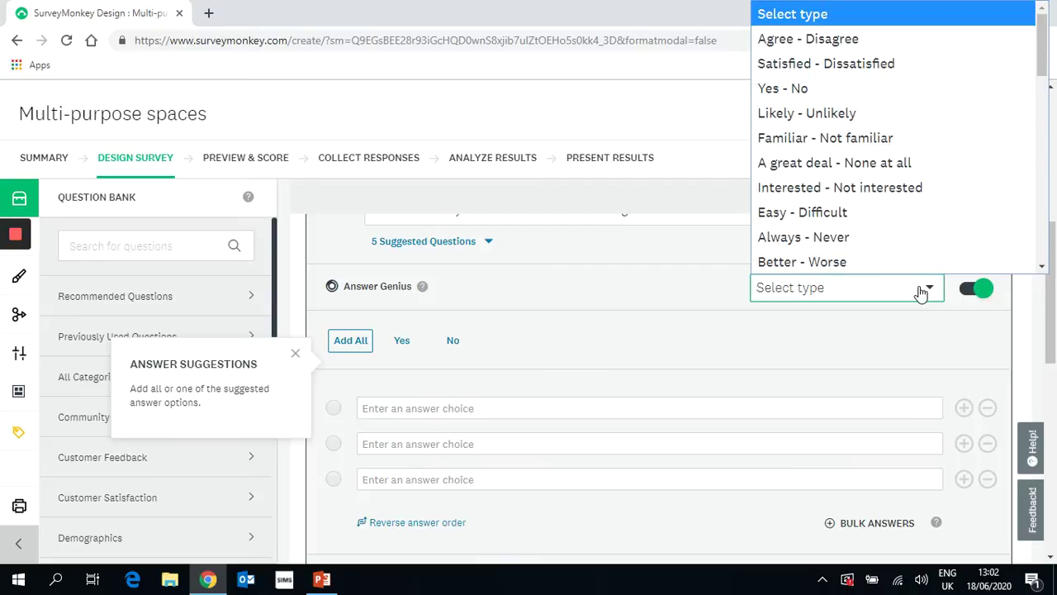
pyautogui.scroll(-2, 909, 235)
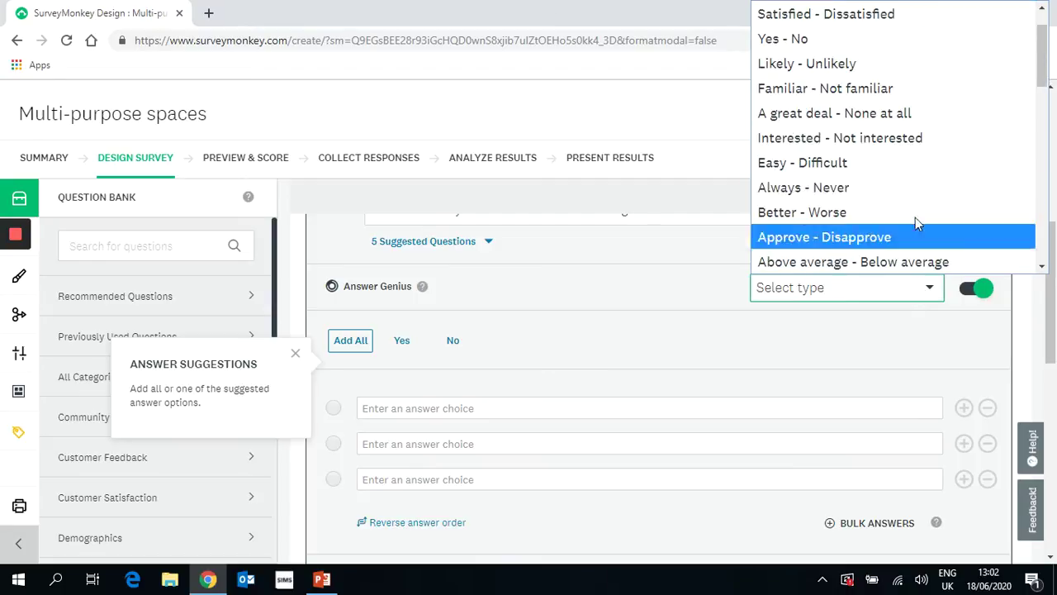
pyautogui.scroll(2, 876, 124)
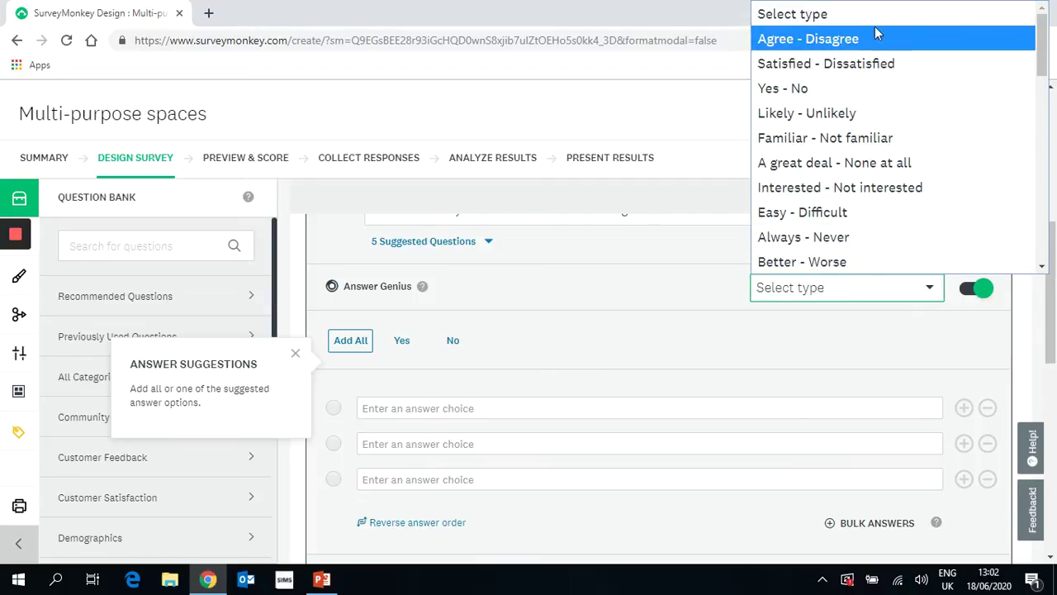
pyautogui.scroll(-2, 856, 149)
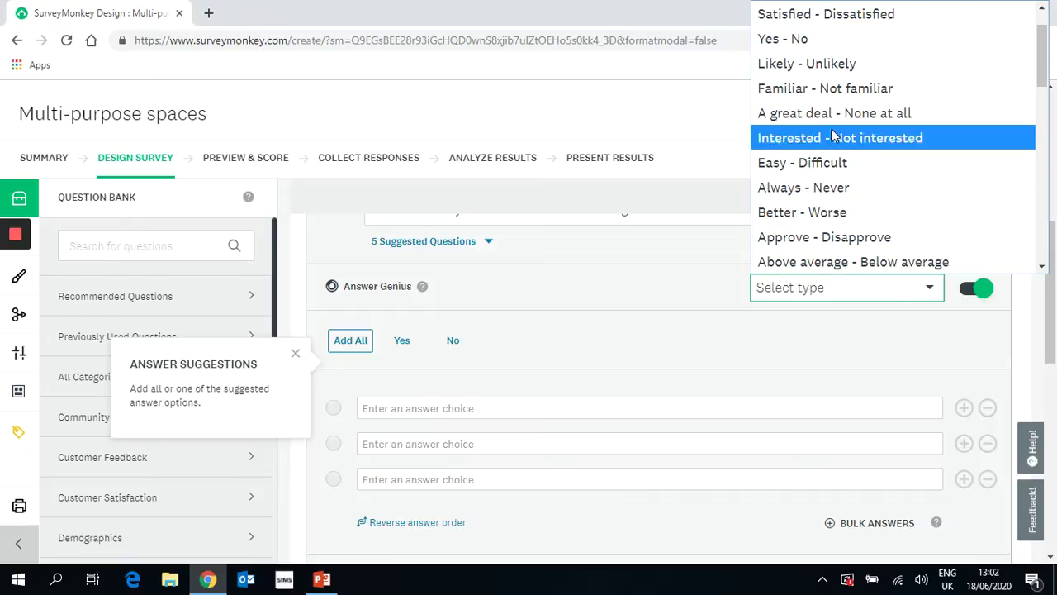
pyautogui.click(696, 115)
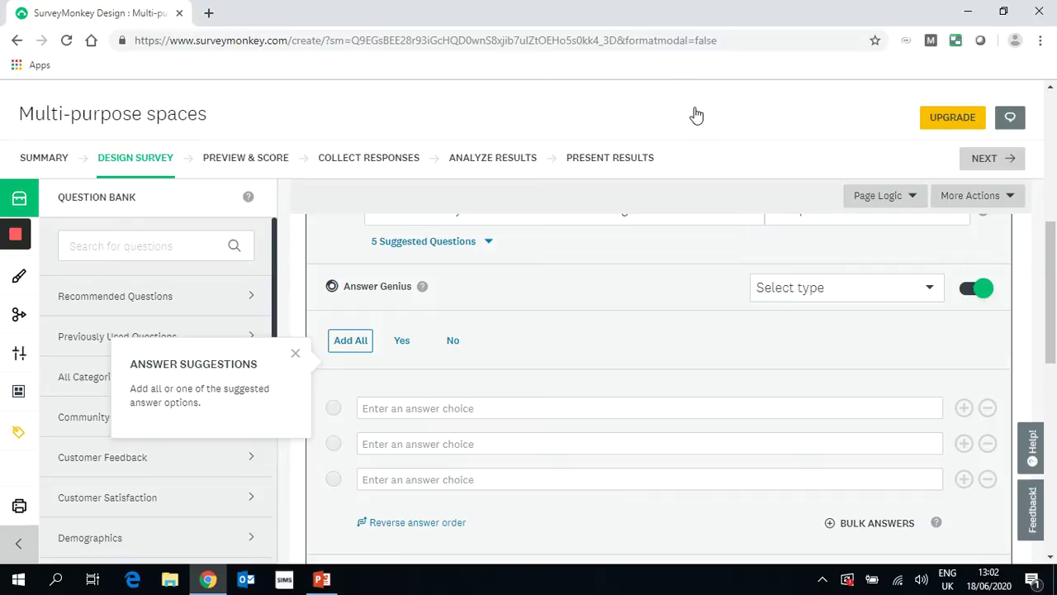
# Enter "Living room", "Dining room" and "Bedroom" as the first three answer choices of question 1
pyautogui.scroll(-1, 507, 463)
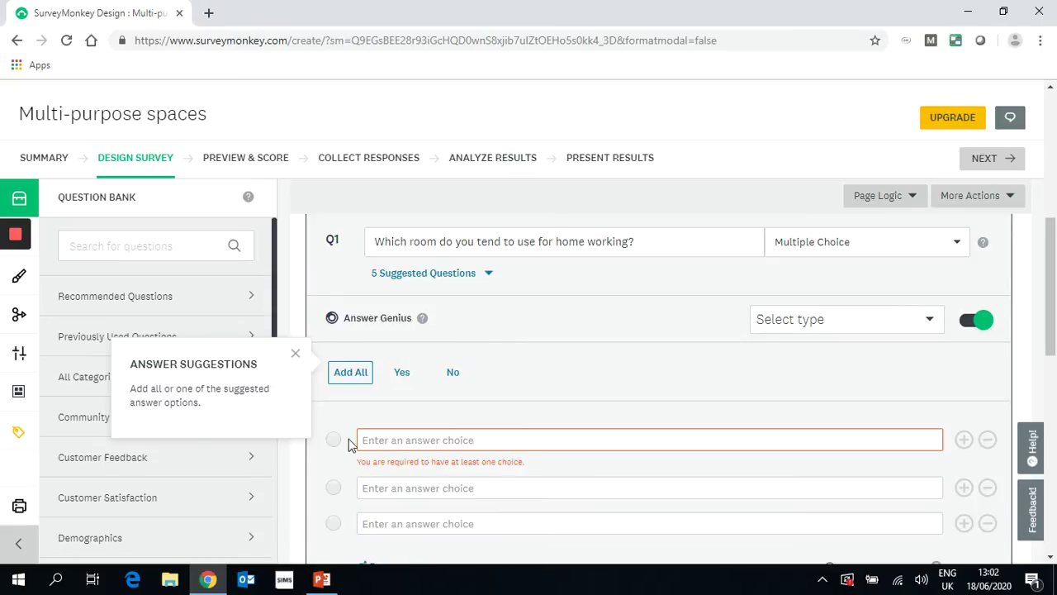
pyautogui.click(415, 442)
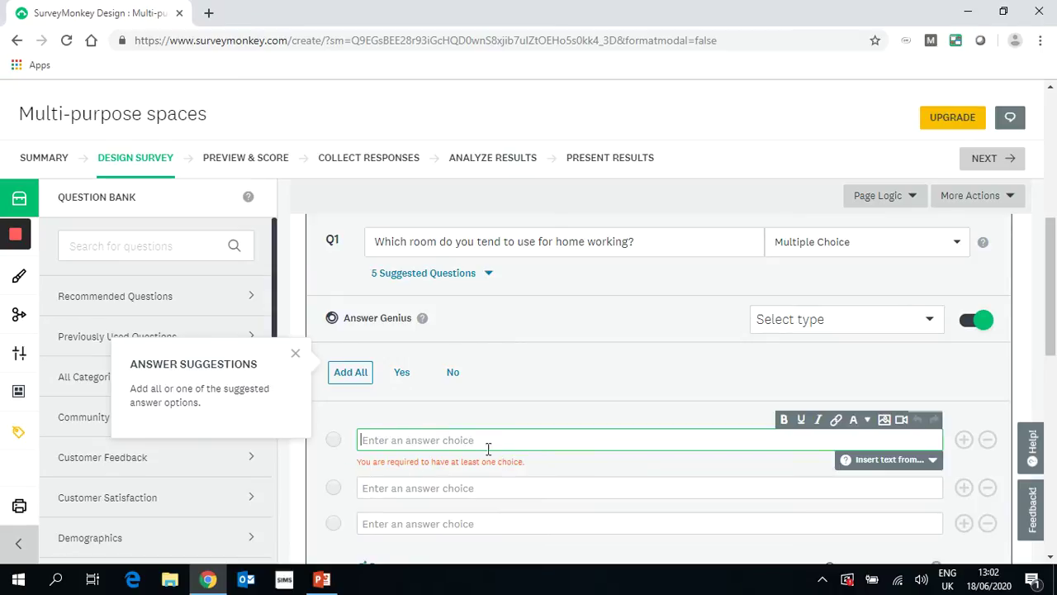
pyautogui.write('Living room')
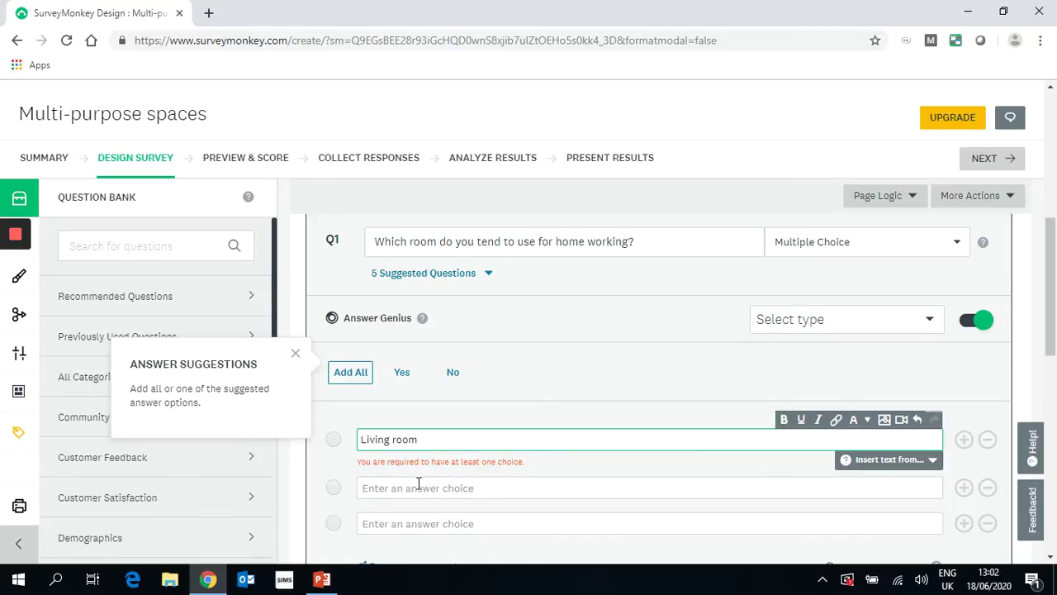
pyautogui.click(515, 489)
pyautogui.scroll(-1, 546, 479)
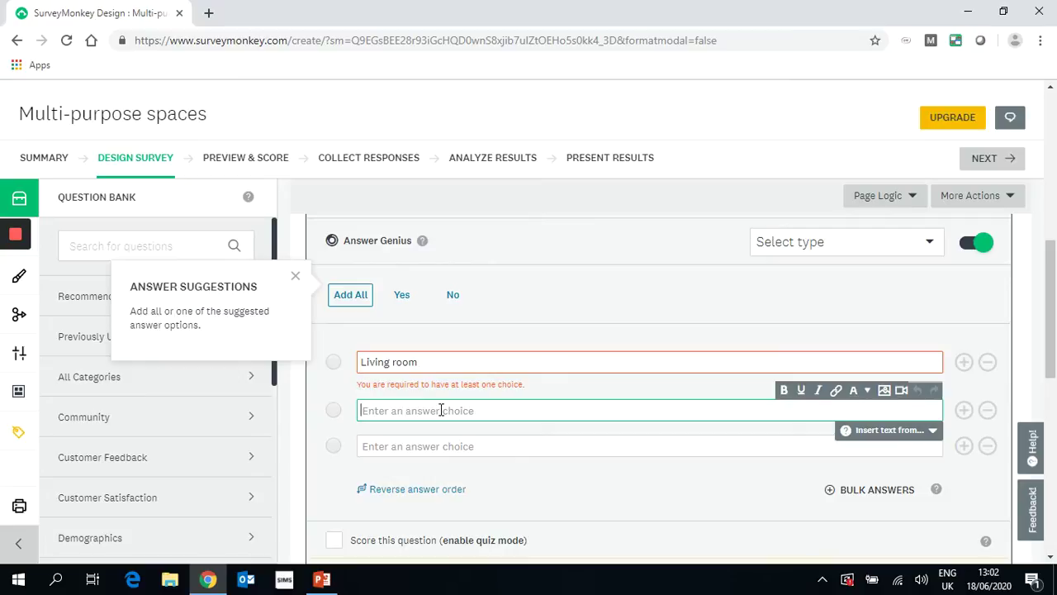
pyautogui.write('Dio')
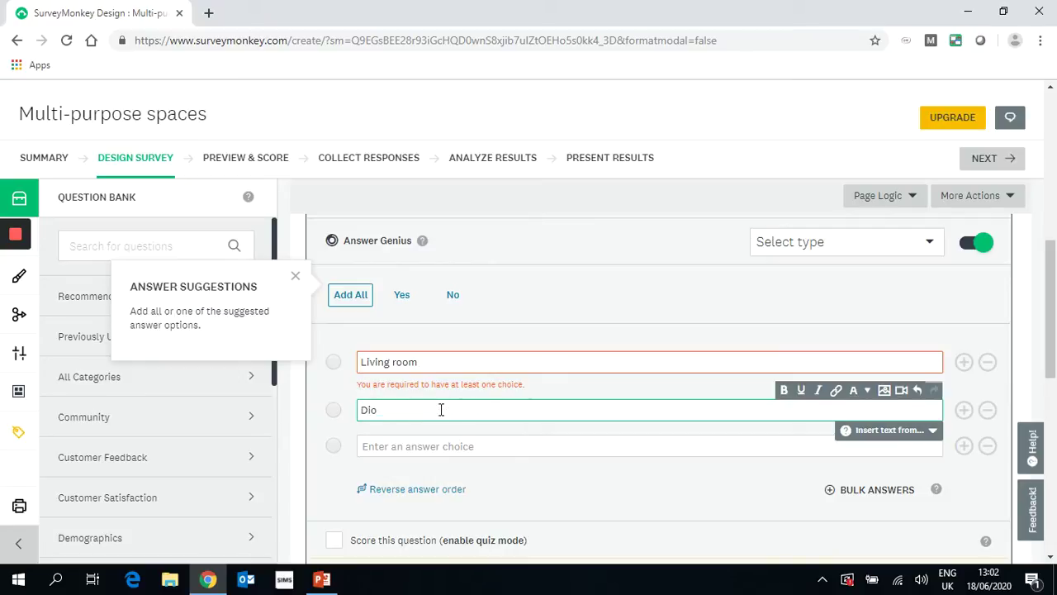
pyautogui.write('nigning room')
pyautogui.click(434, 446)
pyautogui.write('Bedroom')
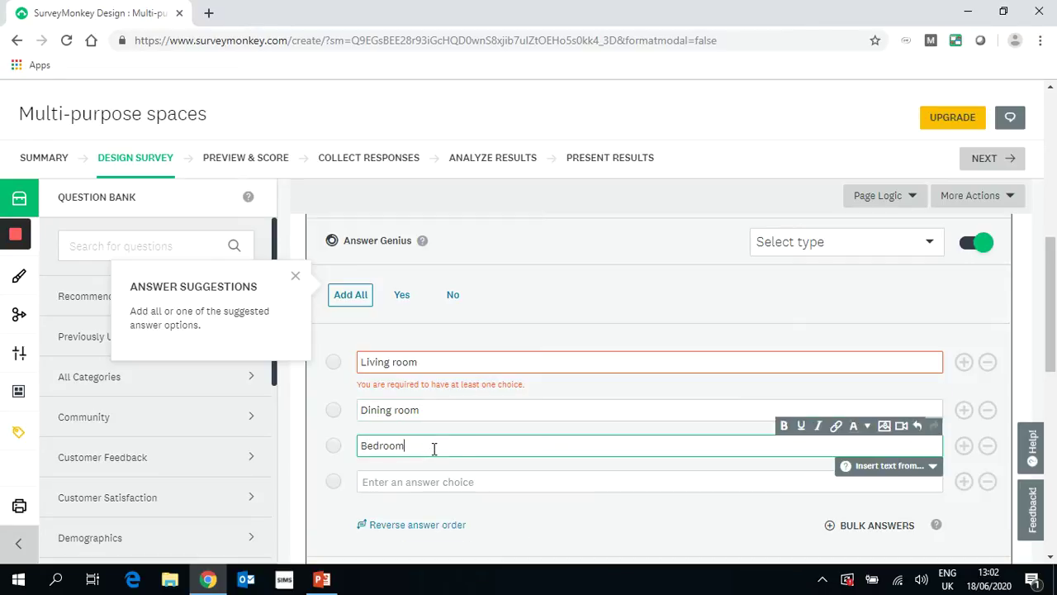
# Insert "Kitchen" as an answer choice after "Living room" and enter "Garage" as the choice after "Bedroom"
pyautogui.scroll(-2, 450, 447)
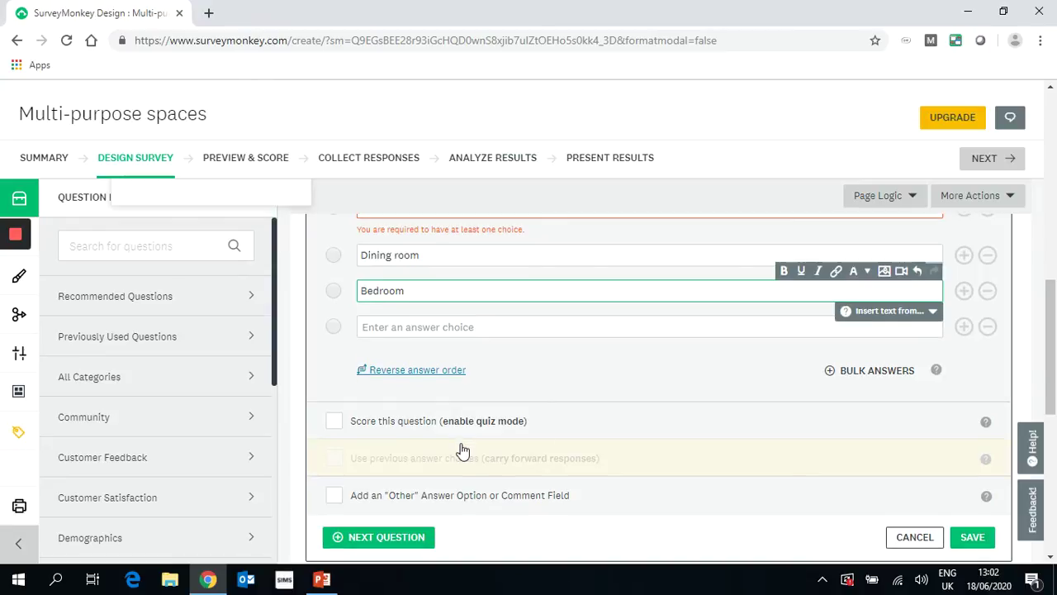
pyautogui.scroll(2, 933, 397)
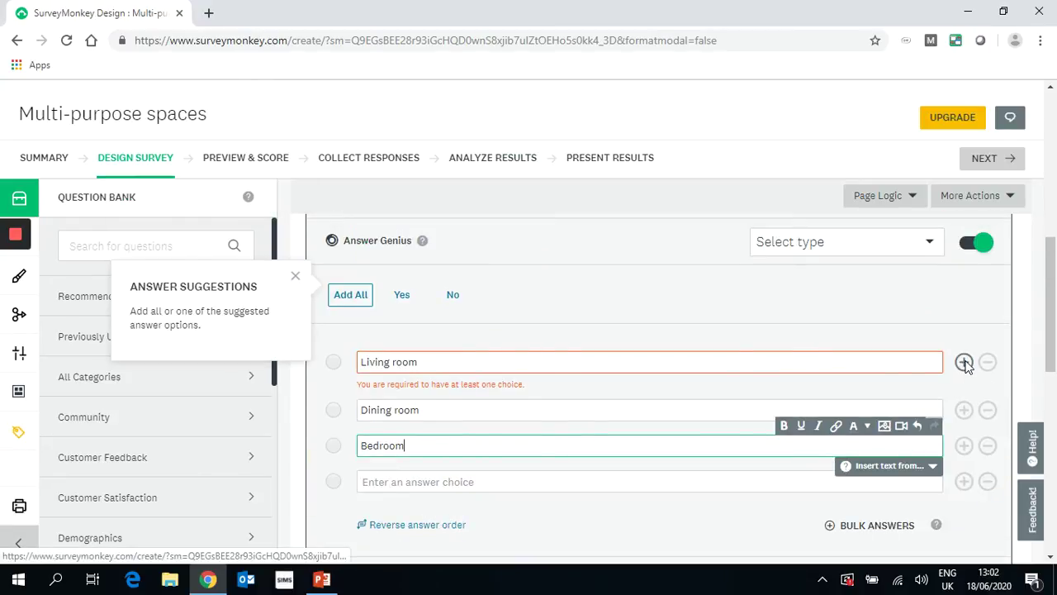
pyautogui.click(964, 361)
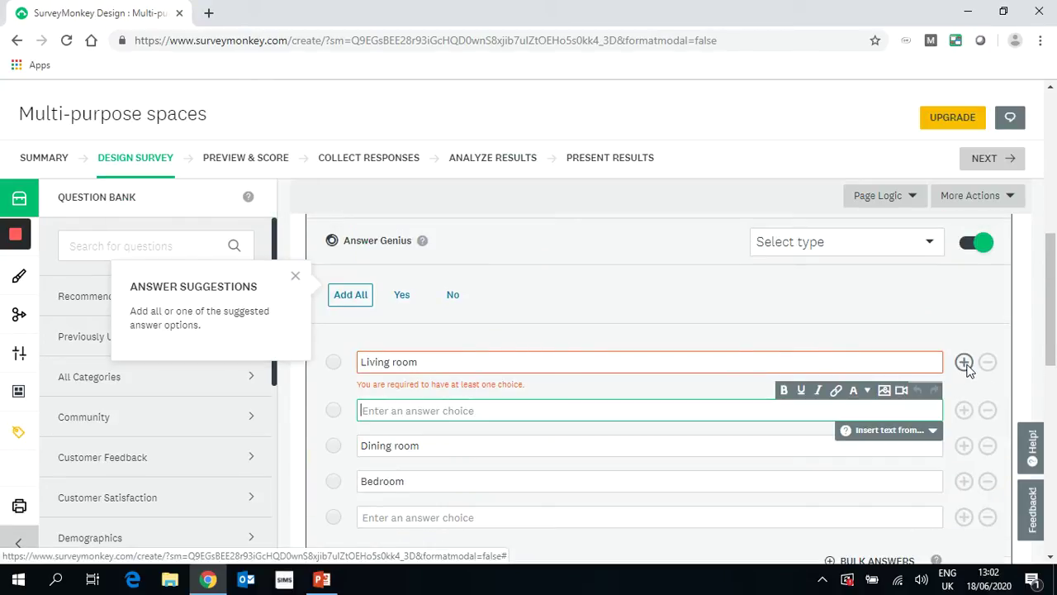
pyautogui.write('Kitch')
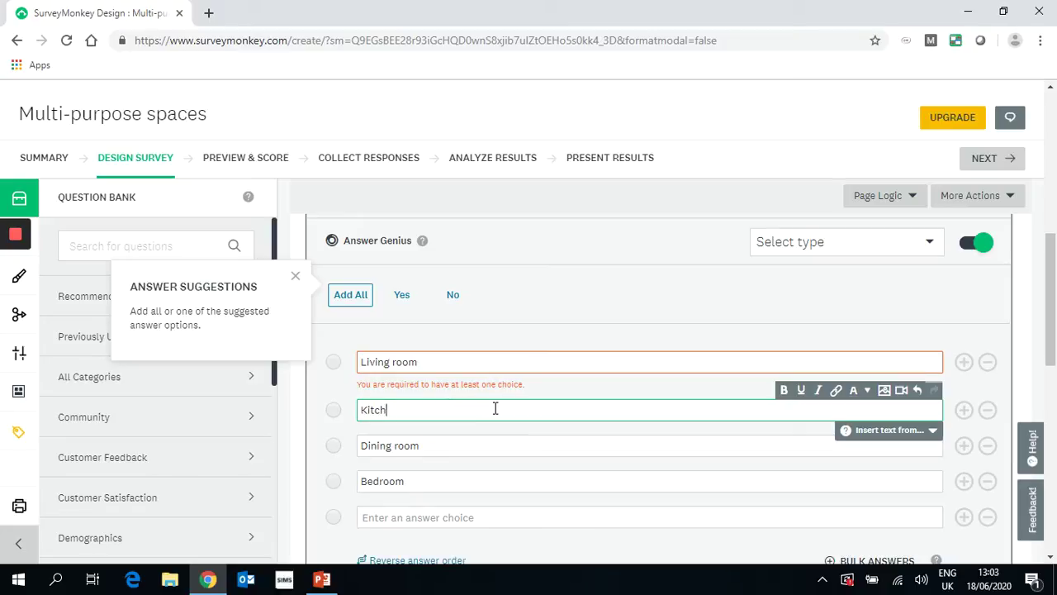
pyautogui.write('en')
pyautogui.click(475, 518)
pyautogui.write('Garage')
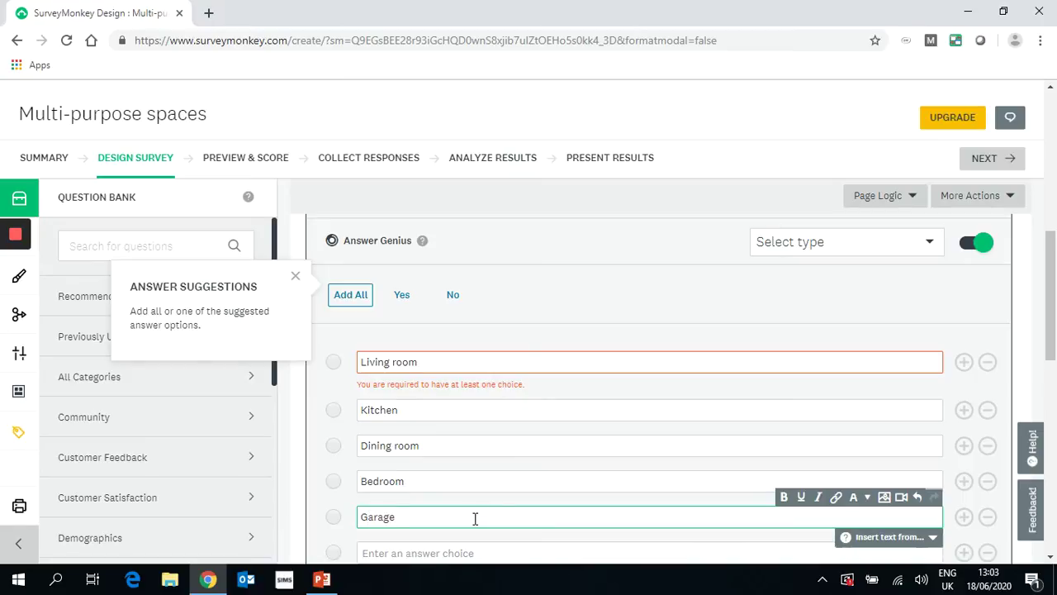
# Turn off Answer Genius for question 1
pyautogui.scroll(-1, 597, 399)
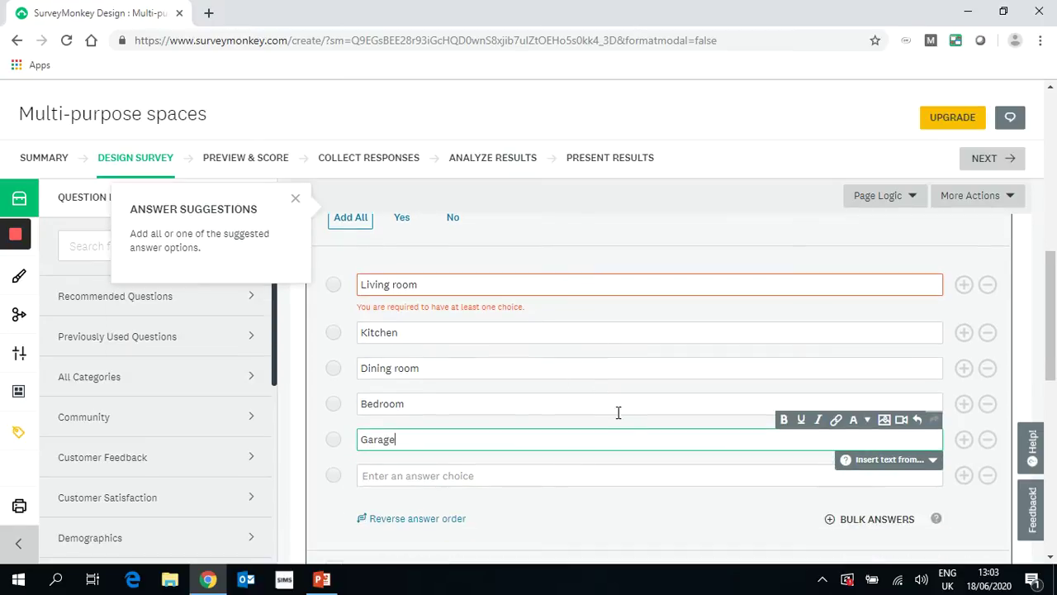
pyautogui.scroll(2, 633, 425)
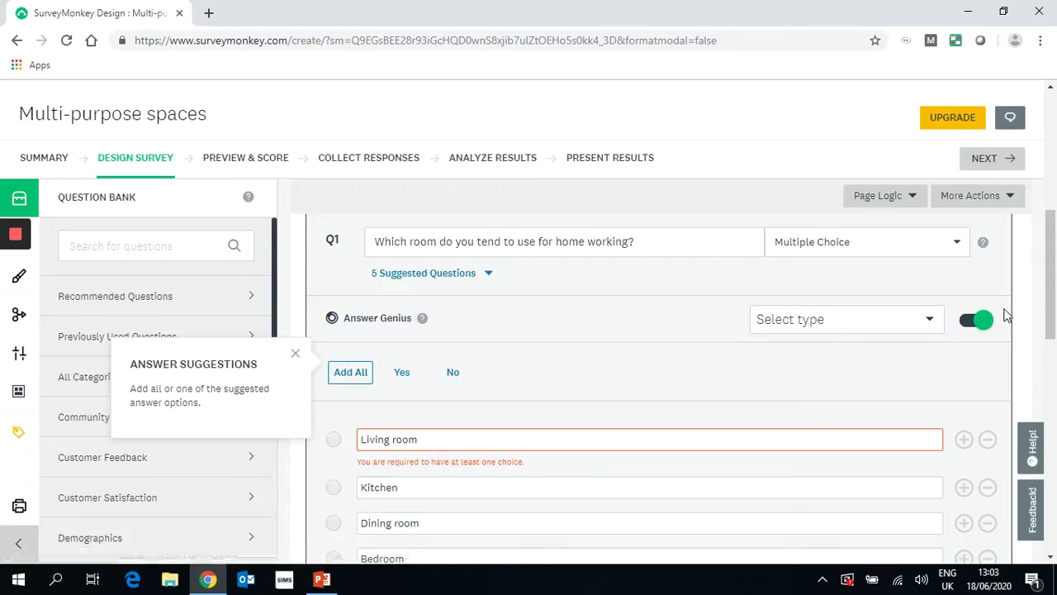
pyautogui.click(979, 321)
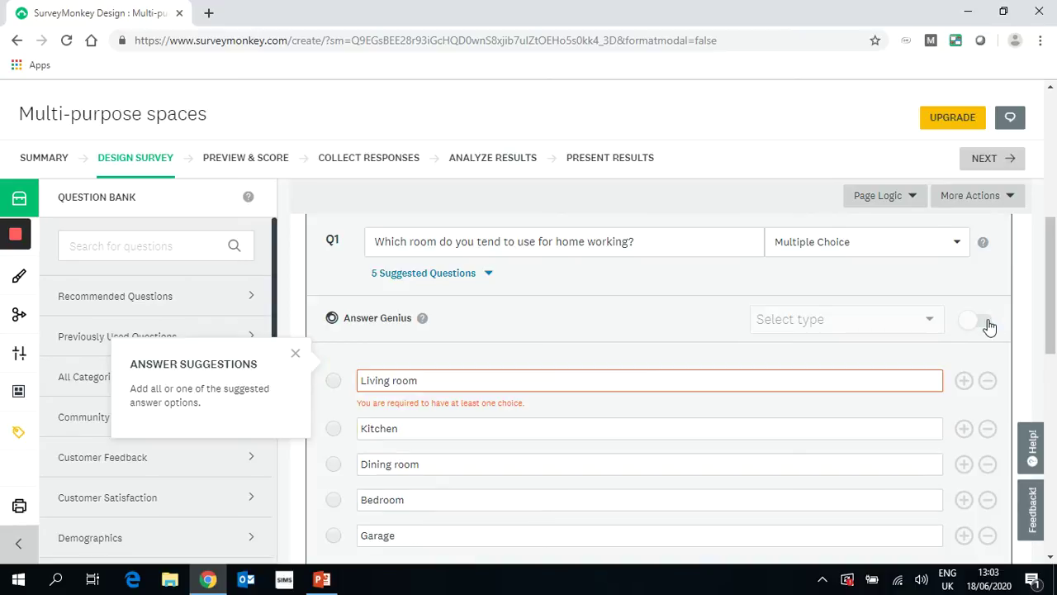
# Add an "Other (please specify)" option to question 1 and display it as a comment field
pyautogui.scroll(-2, 700, 347)
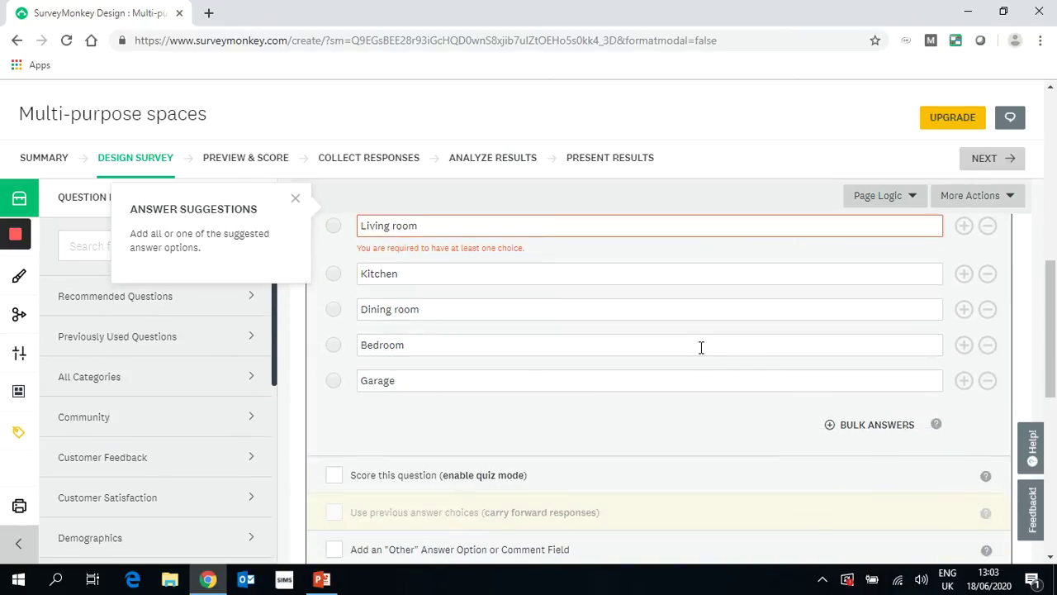
pyautogui.scroll(-2, 701, 347)
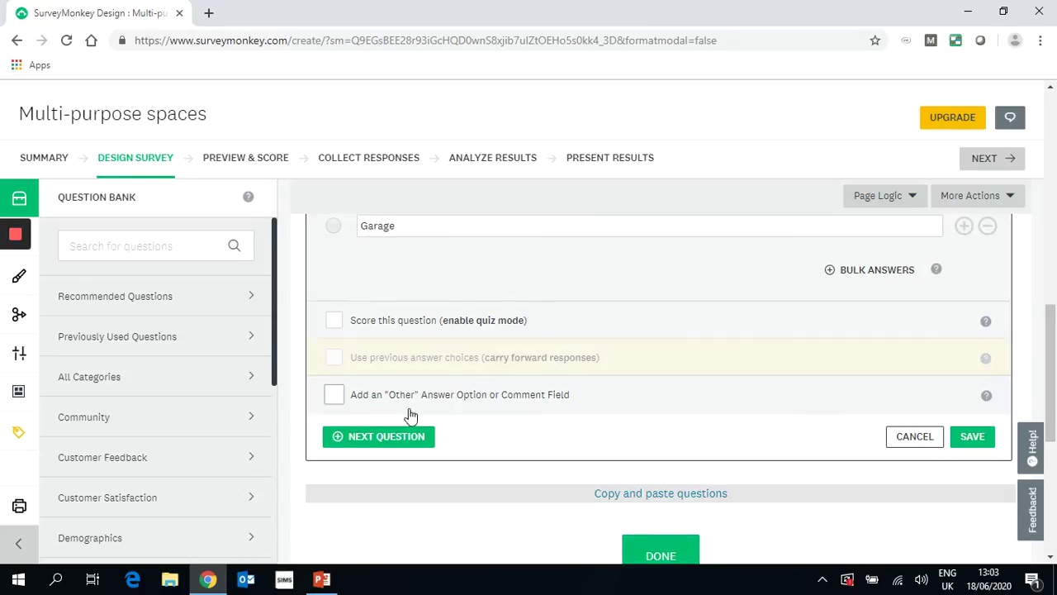
pyautogui.click(348, 400)
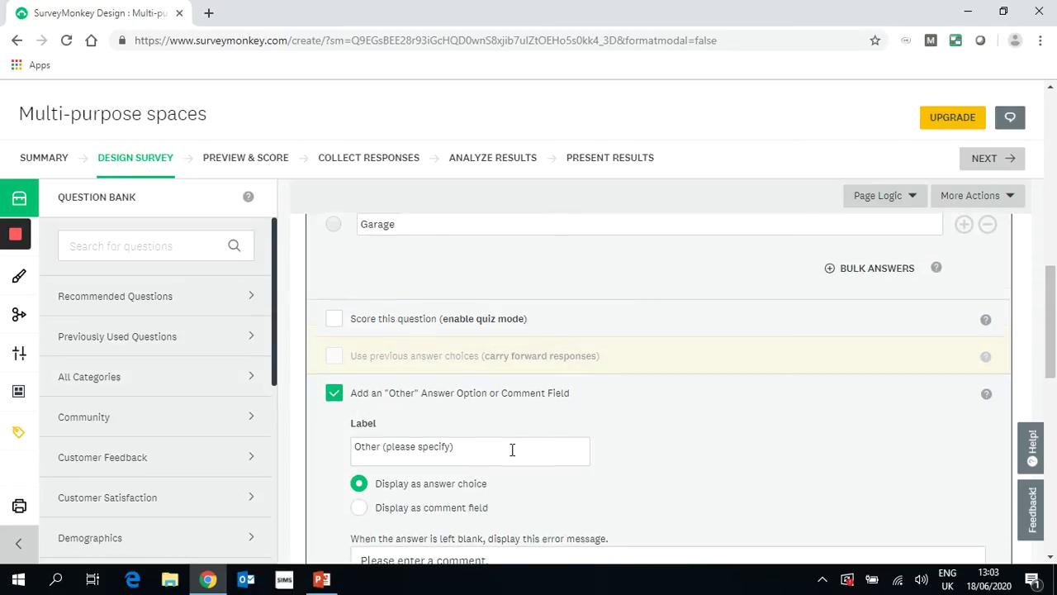
pyautogui.scroll(-2, 495, 438)
pyautogui.click(374, 355)
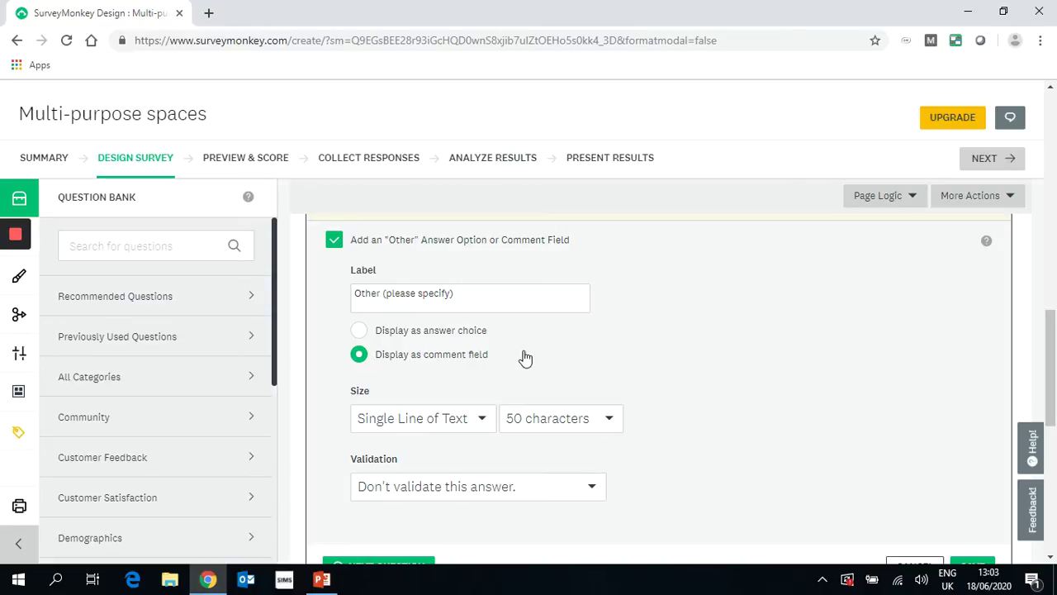
# Review the answer choices of question 1 and add the next question, Q2, below it
pyautogui.scroll(-2, 700, 426)
pyautogui.scroll(5, 411, 274)
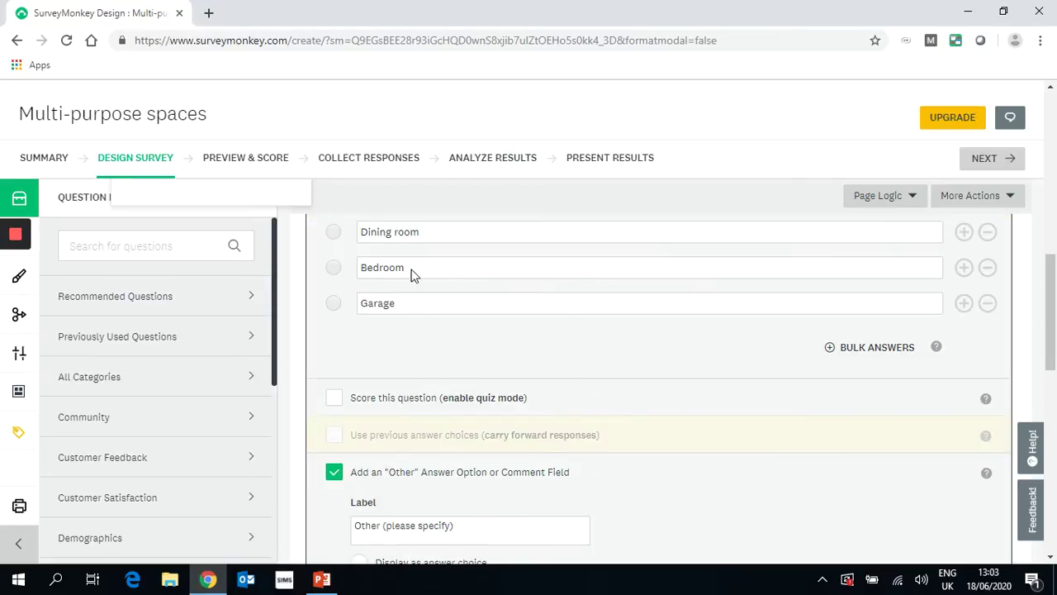
pyautogui.scroll(-5, 794, 454)
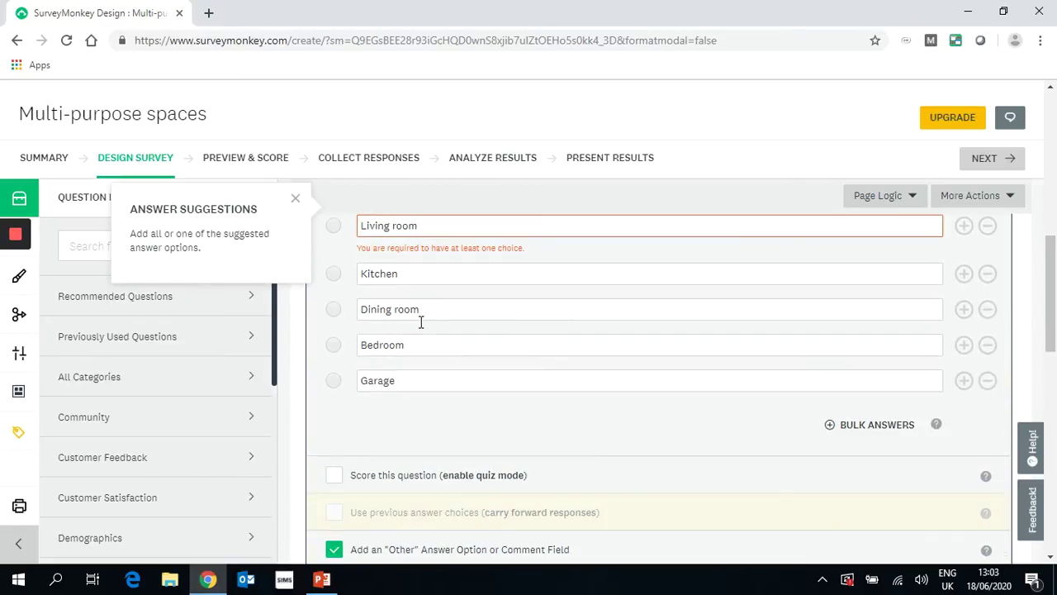
pyautogui.scroll(-3, 792, 453)
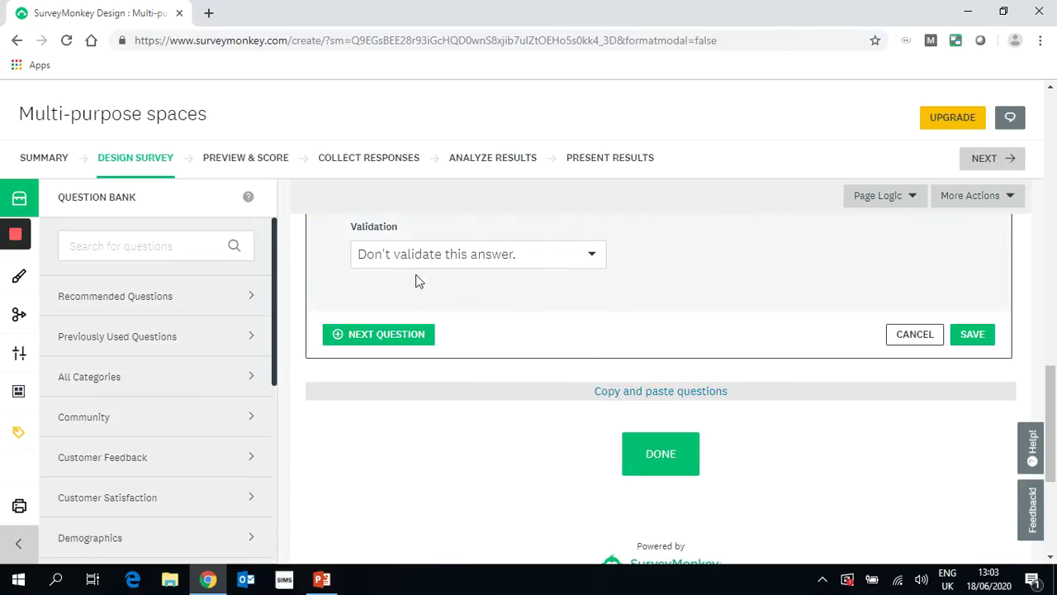
pyautogui.click(398, 334)
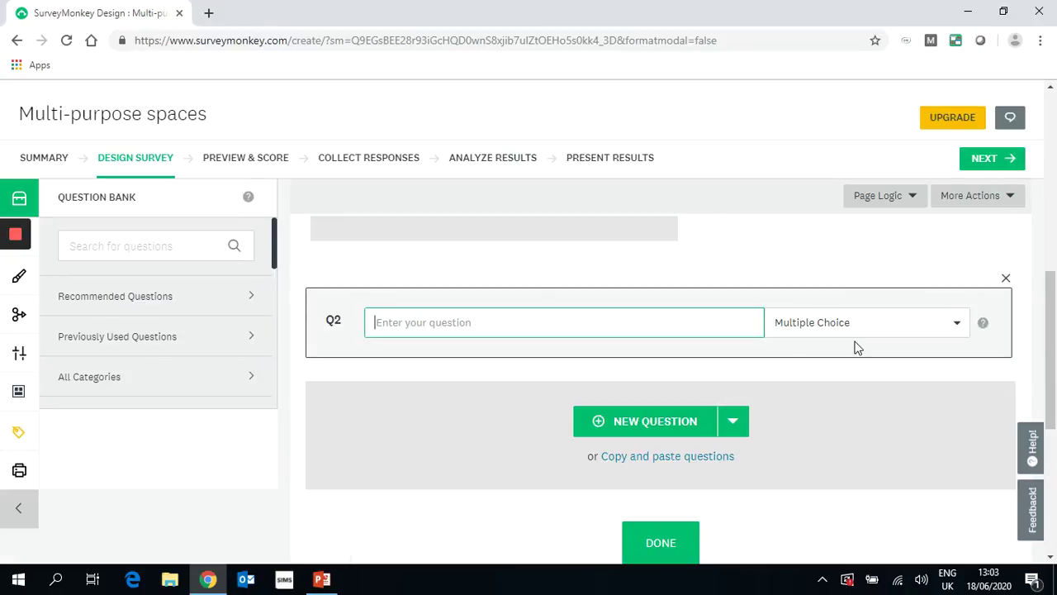
# Switch to PowerPoint, copy "Do you find your home workspace comfortable" from Question 8 on slide 17, and return to the survey in Chrome
pyautogui.click(329, 582)
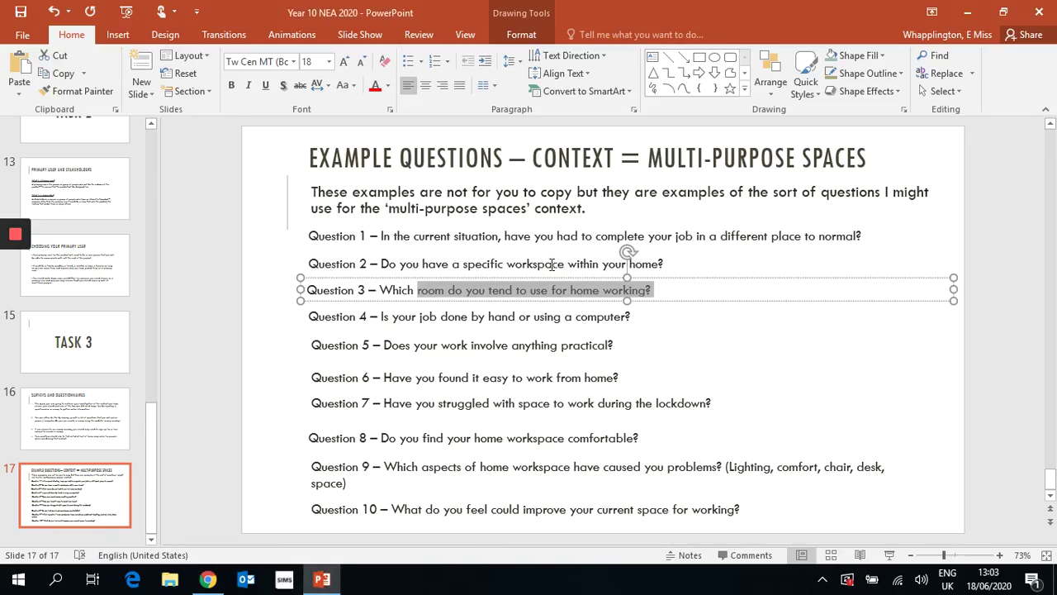
pyautogui.click(638, 438)
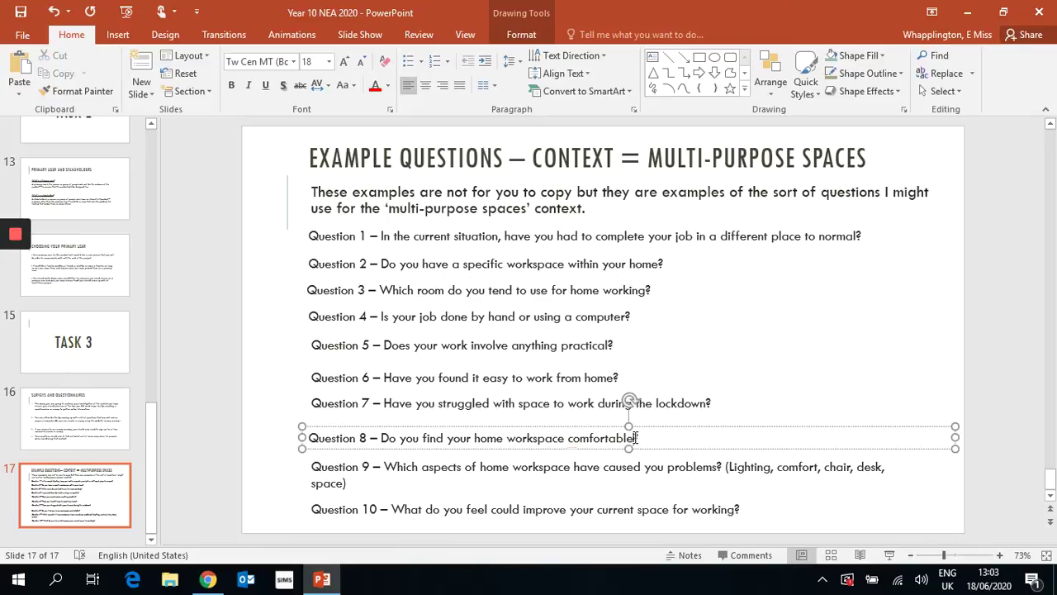
pyautogui.moveTo(638, 438); pyautogui.dragTo(391, 440)
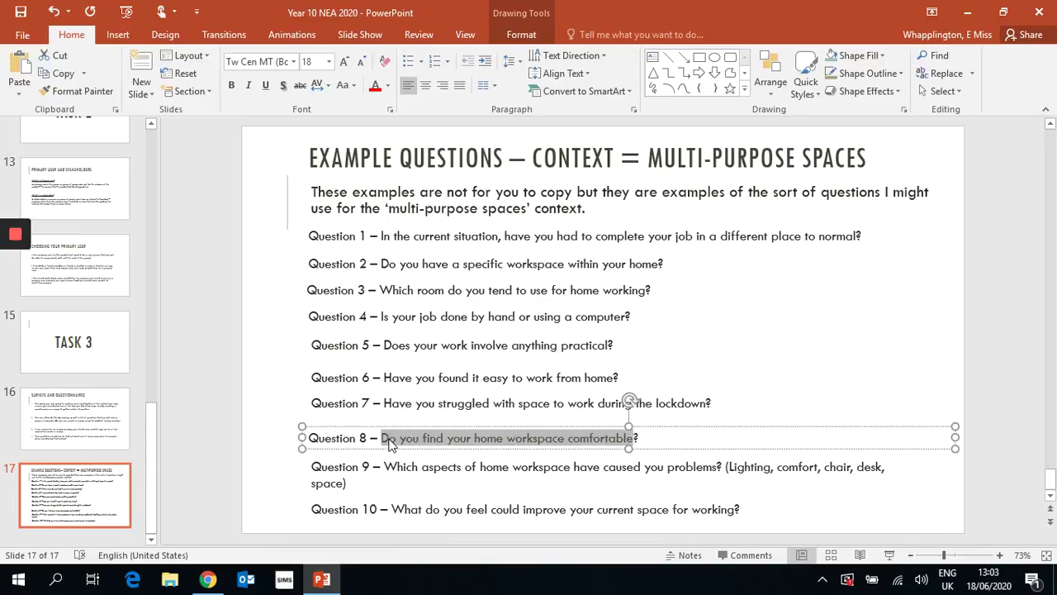
pyautogui.rightClick(392, 444)
pyautogui.click(434, 156)
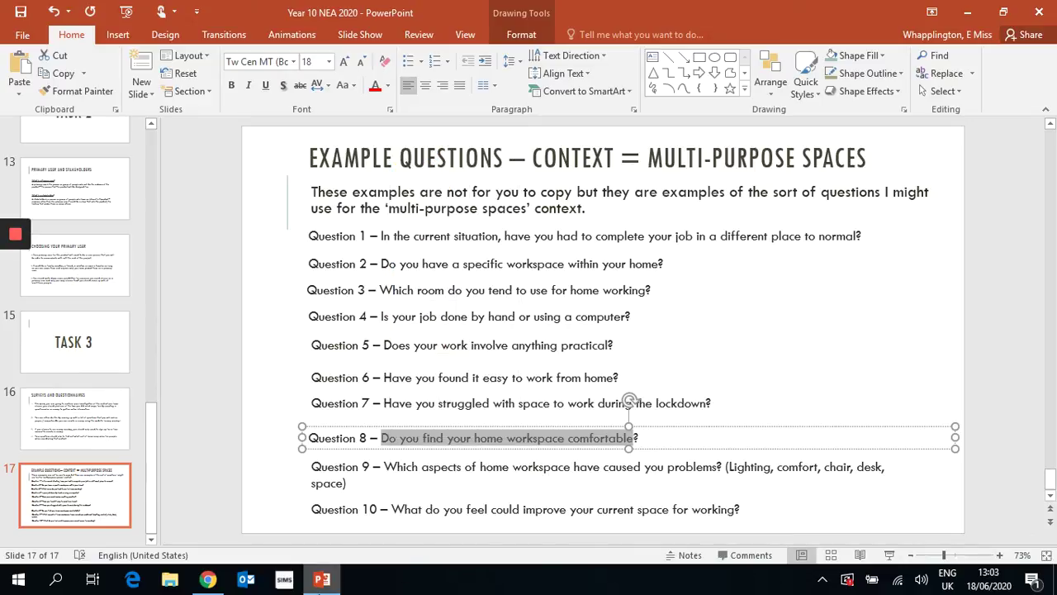
pyautogui.click(207, 579)
pyautogui.click(405, 271)
pyautogui.rightClick(406, 274)
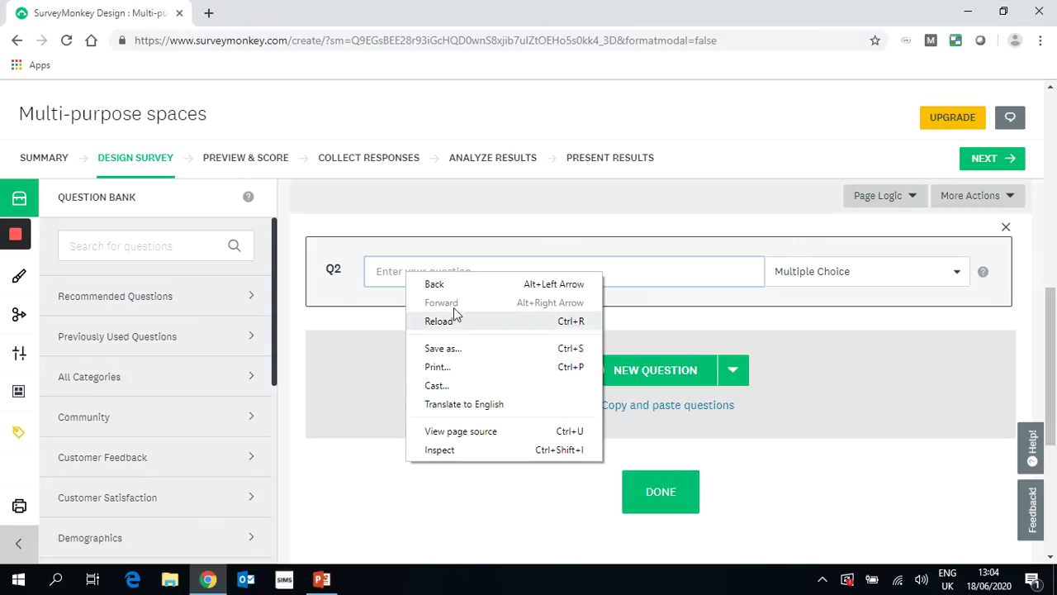
pyautogui.click(391, 277)
# Enter "Do you find your workspace comfortable and if not then why?" as the text of question 2
pyautogui.click(390, 277)
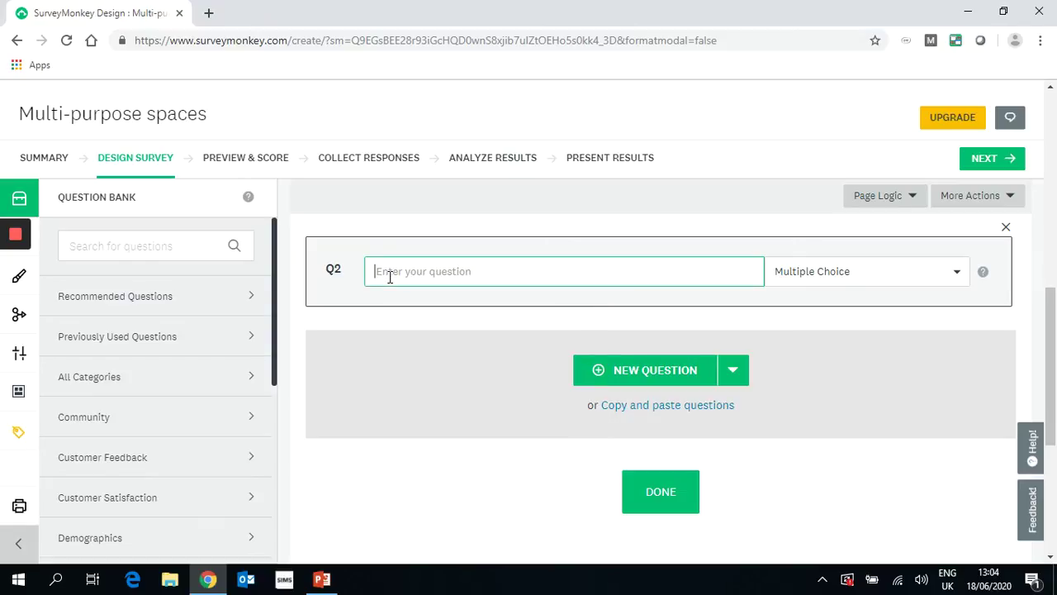
pyautogui.write('Do you find')
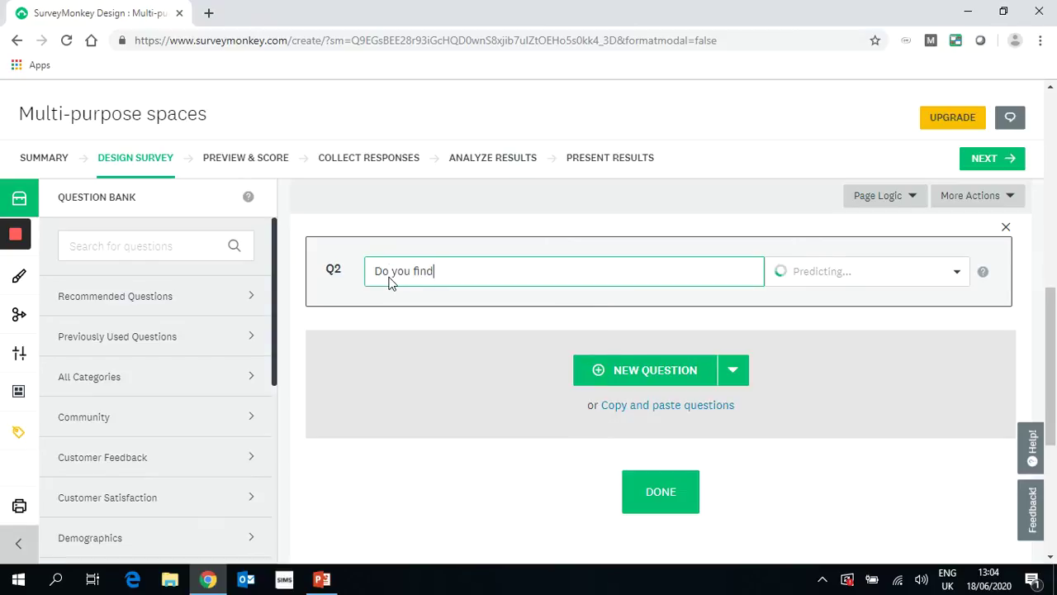
pyautogui.write(' your workspace comfoirtabl')
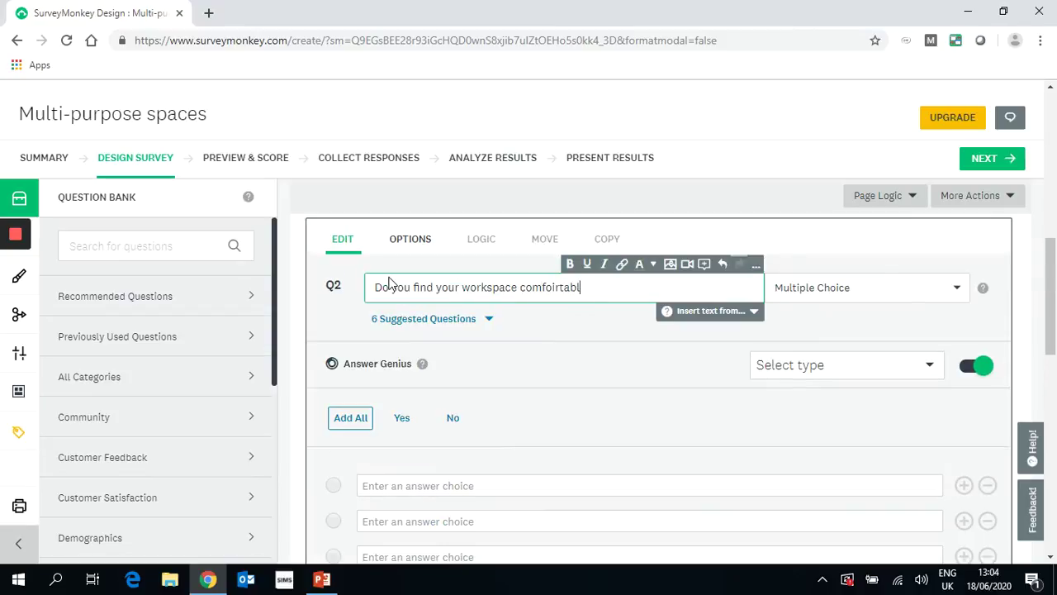
pyautogui.press('BackSpace')
pyautogui.press('BackSpace')
pyautogui.press('BackSpace')
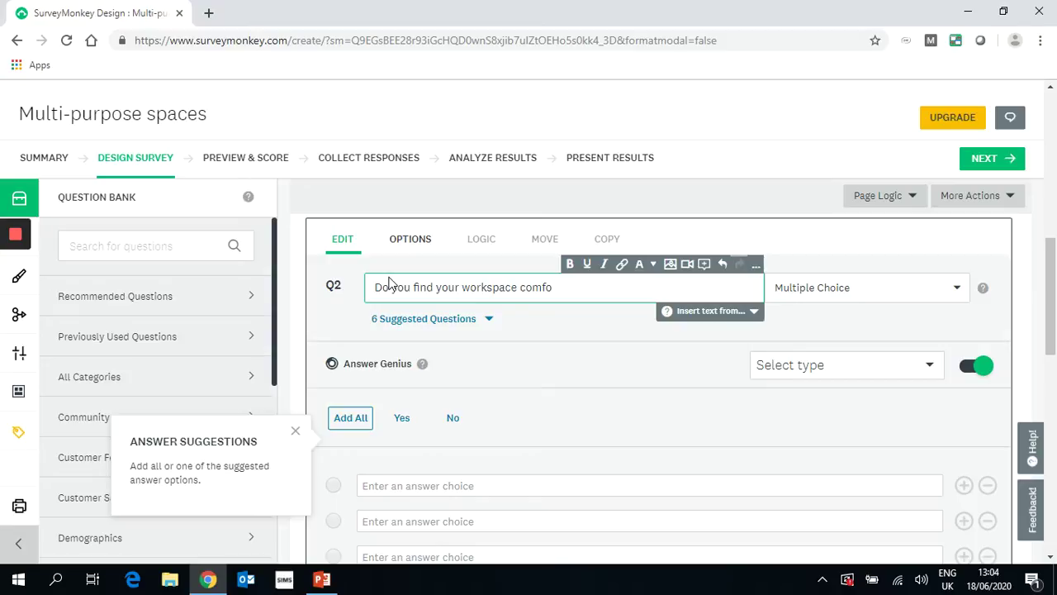
pyautogui.write('nf')
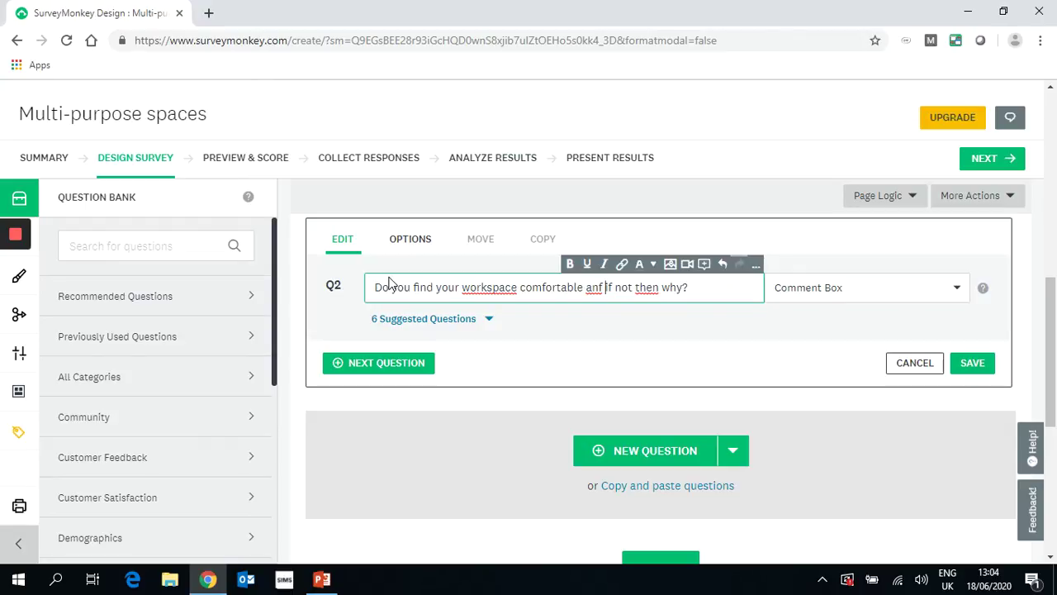
pyautogui.press('BackSpace')
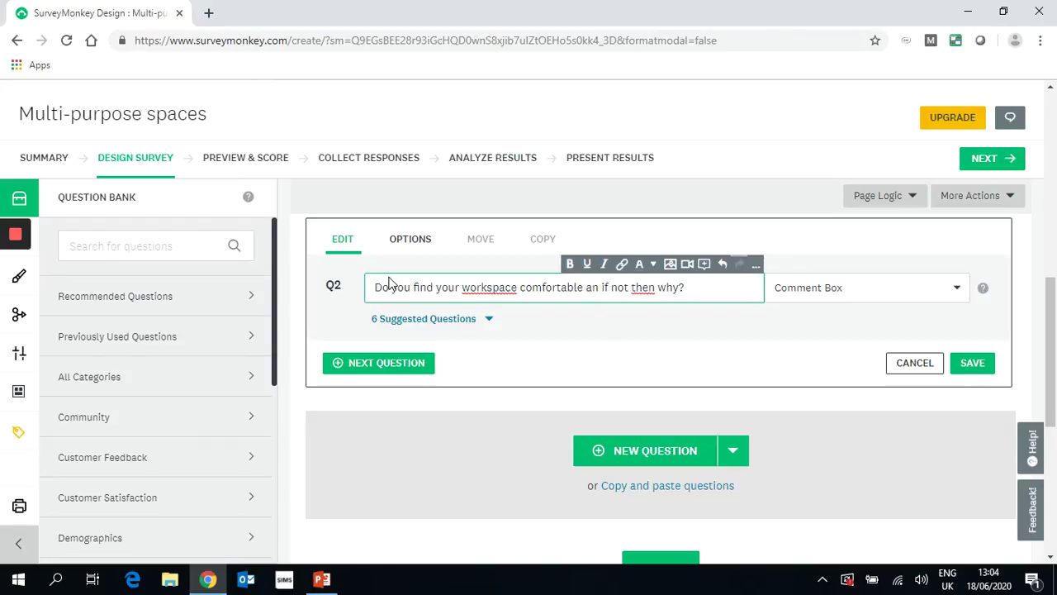
pyautogui.write('d')
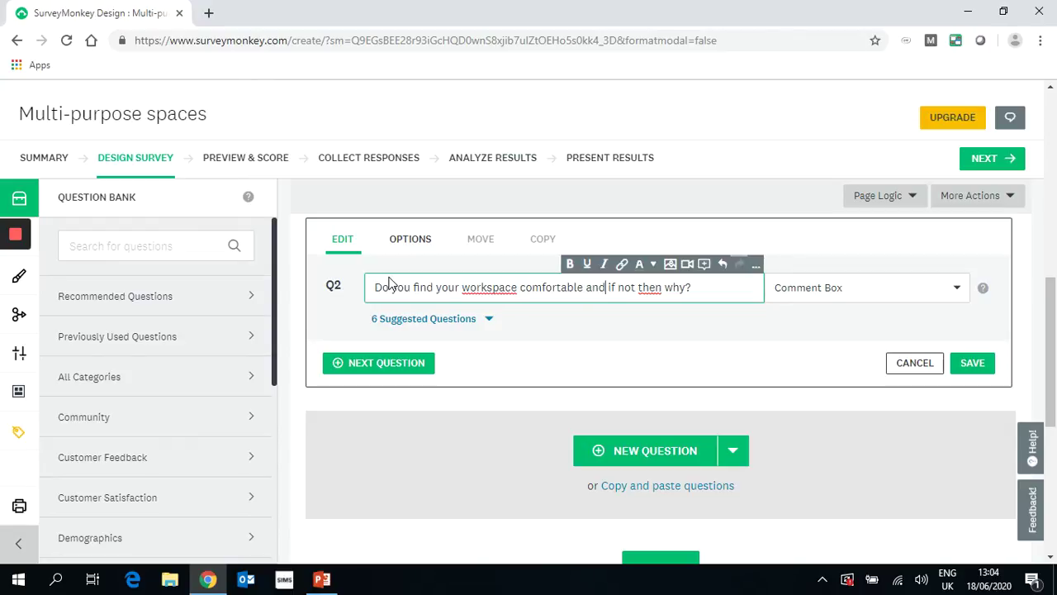
# Replace "then" with a comma in question 2, so the ending reads "and if not, why?"
pyautogui.doubleClick(656, 295)
pyautogui.press('BackSpace')
pyautogui.press('BackSpace')
pyautogui.write(',')
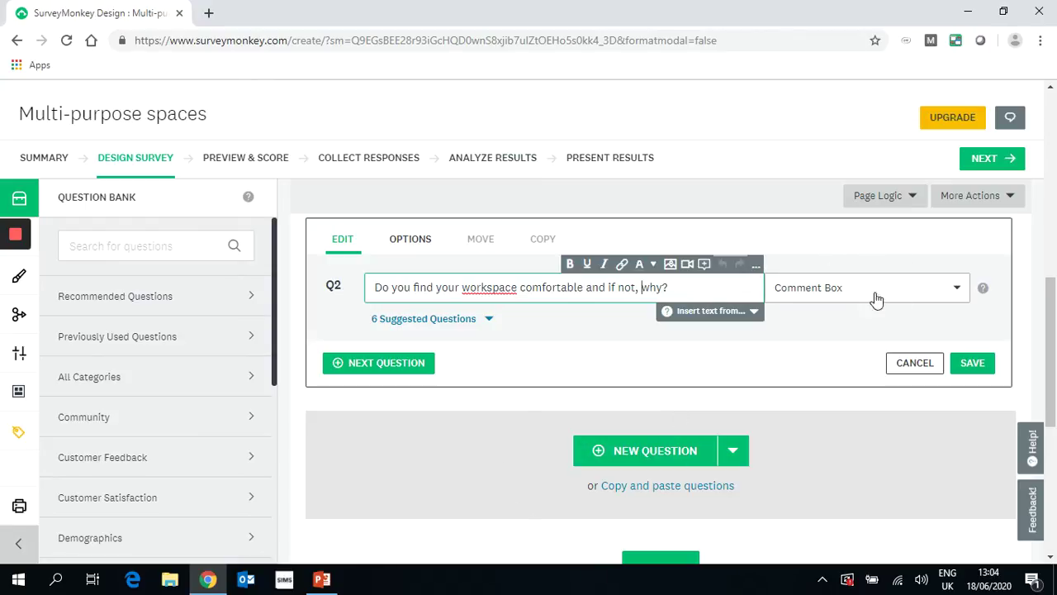
# Add question 3 below question 2, check the example questions on slide 17 in PowerPoint, and return to the survey in Chrome
pyautogui.click(356, 363)
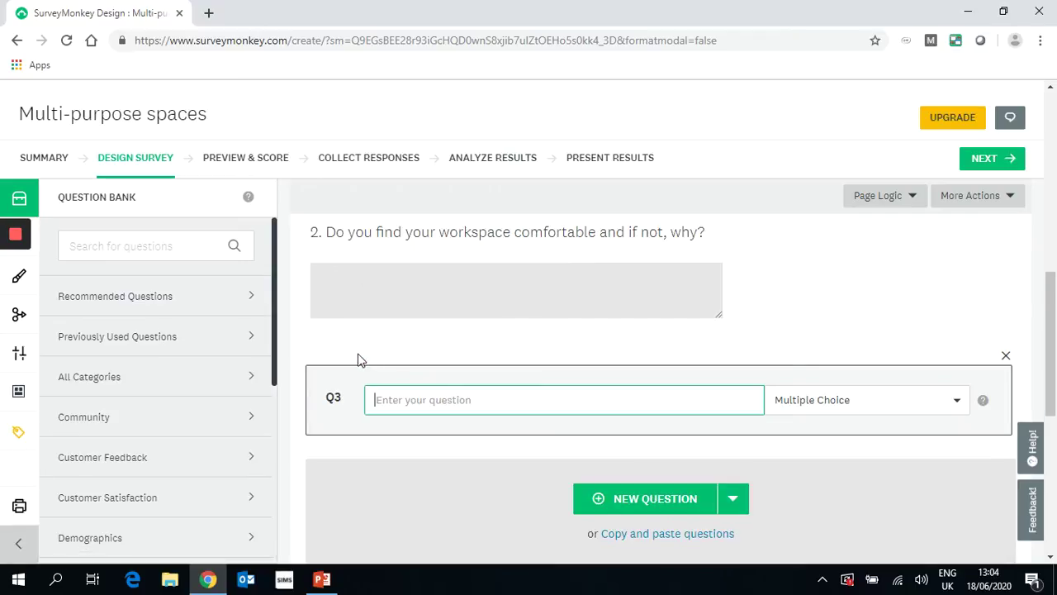
pyautogui.click(323, 580)
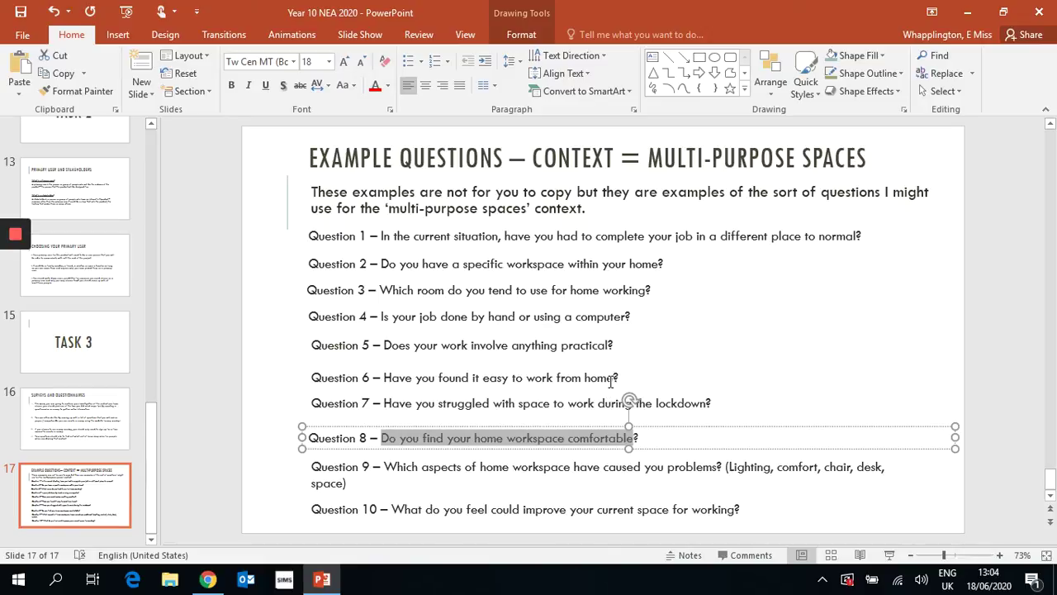
pyautogui.click(208, 579)
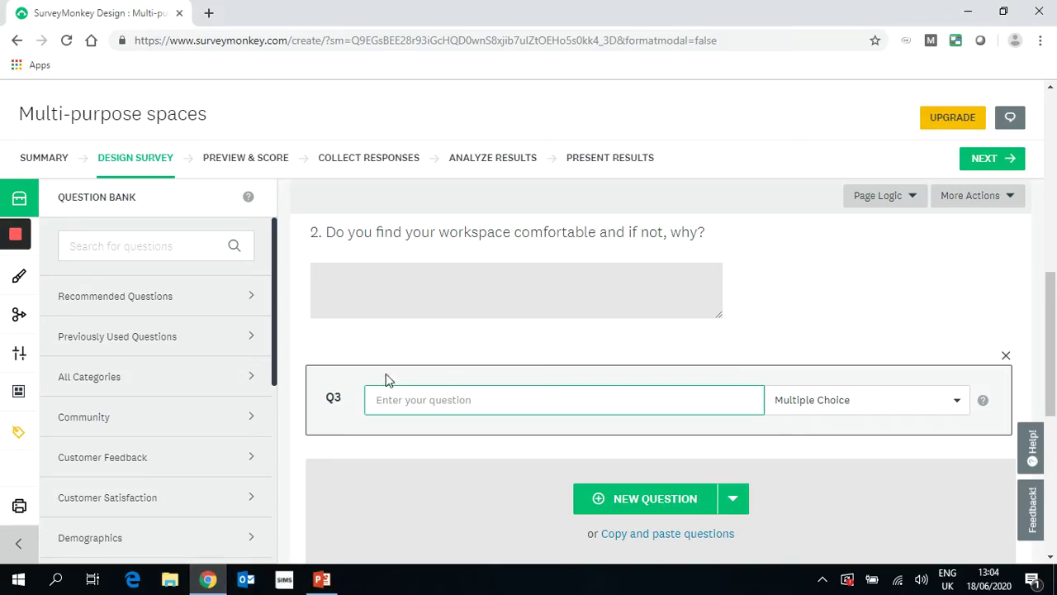
# Enter "How easy have you found it to work from home?" as the text of question 3
pyautogui.write('H')
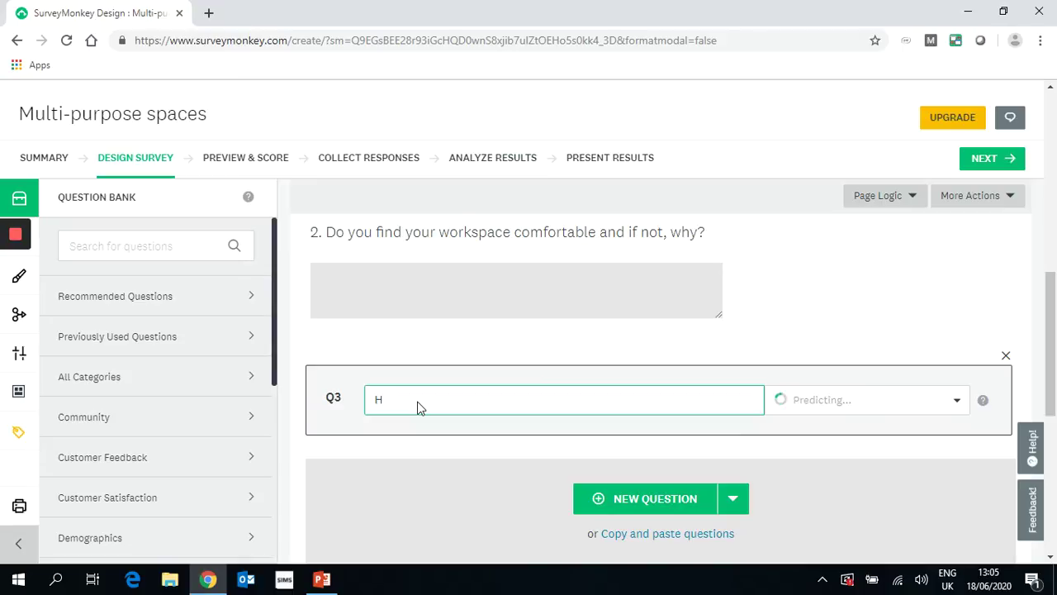
pyautogui.write('evow easy have')
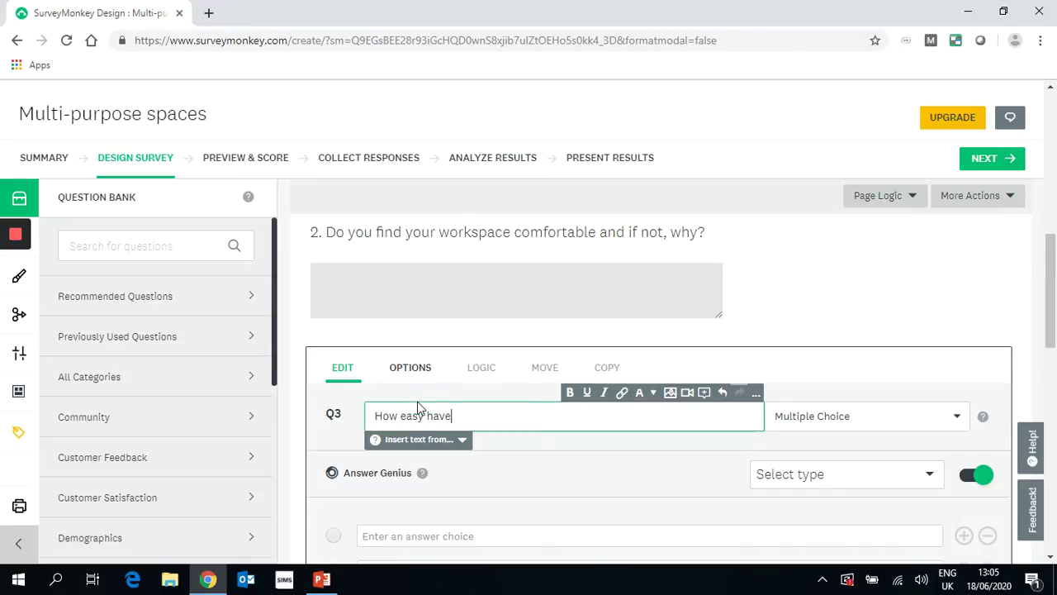
pyautogui.write(' you found it to ')
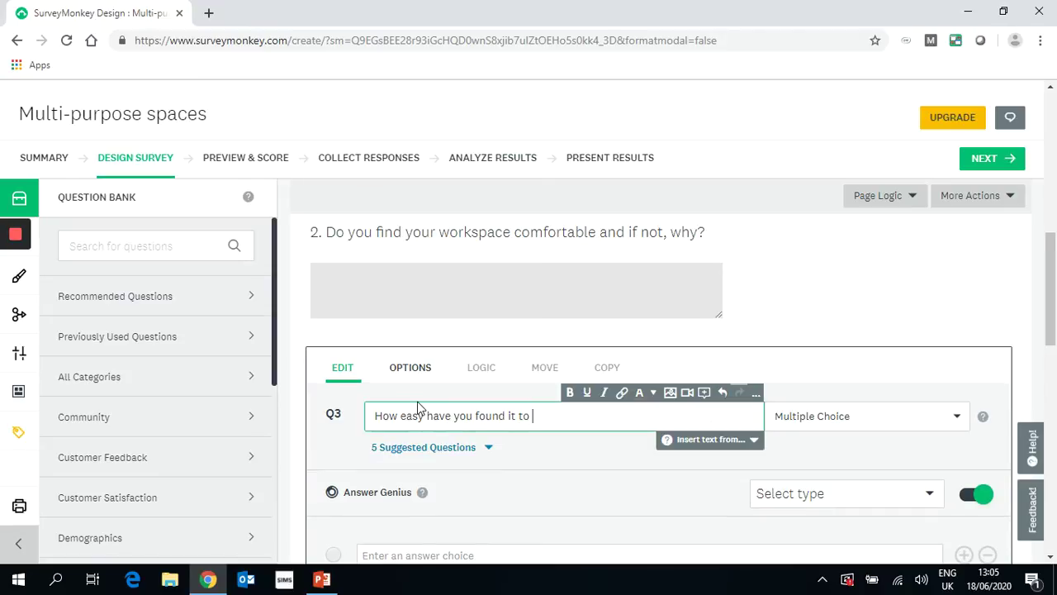
pyautogui.write('work from home?')
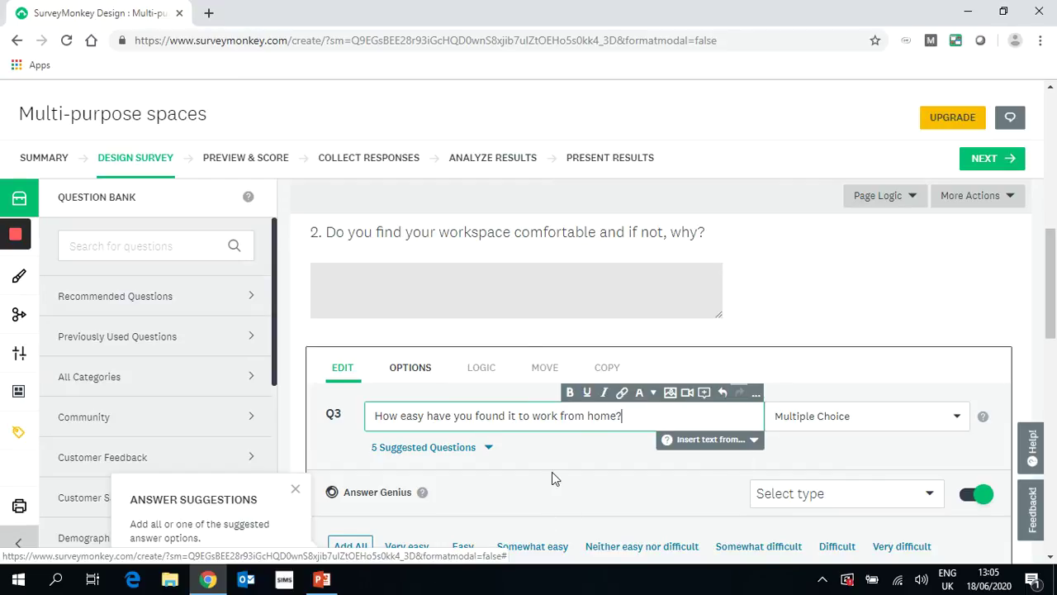
# Add all suggested answers from "Very easy" to "Very difficult" to question 3 and save the question
pyautogui.scroll(-1, 552, 471)
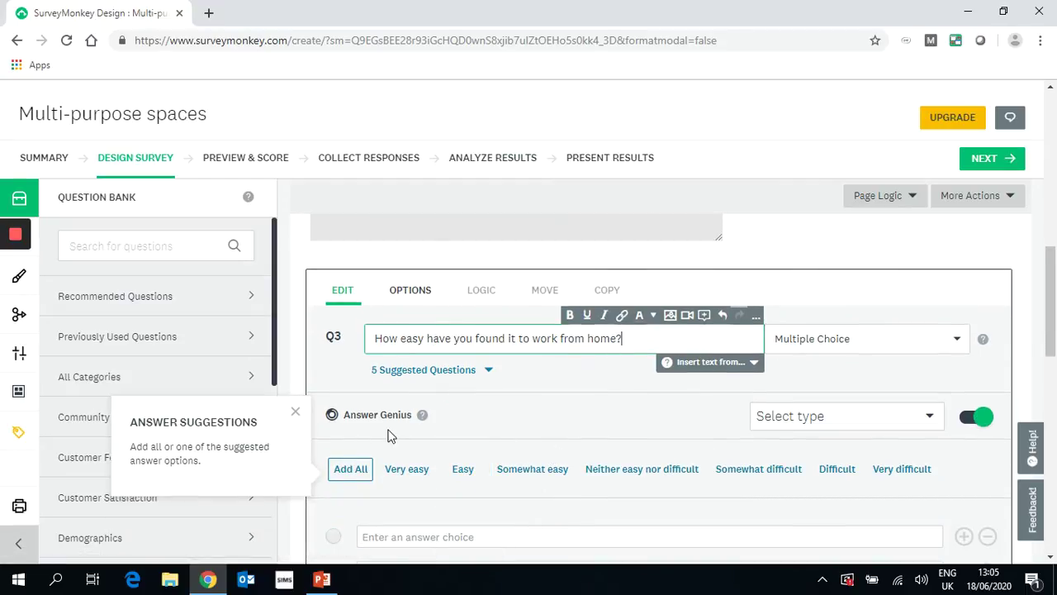
pyautogui.scroll(-2, 680, 421)
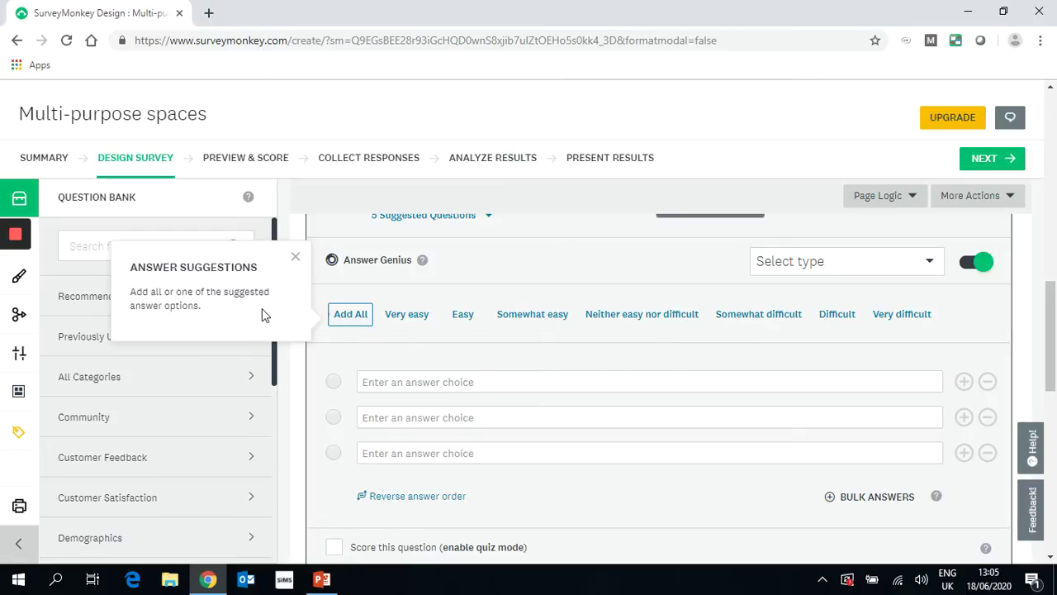
pyautogui.click(350, 314)
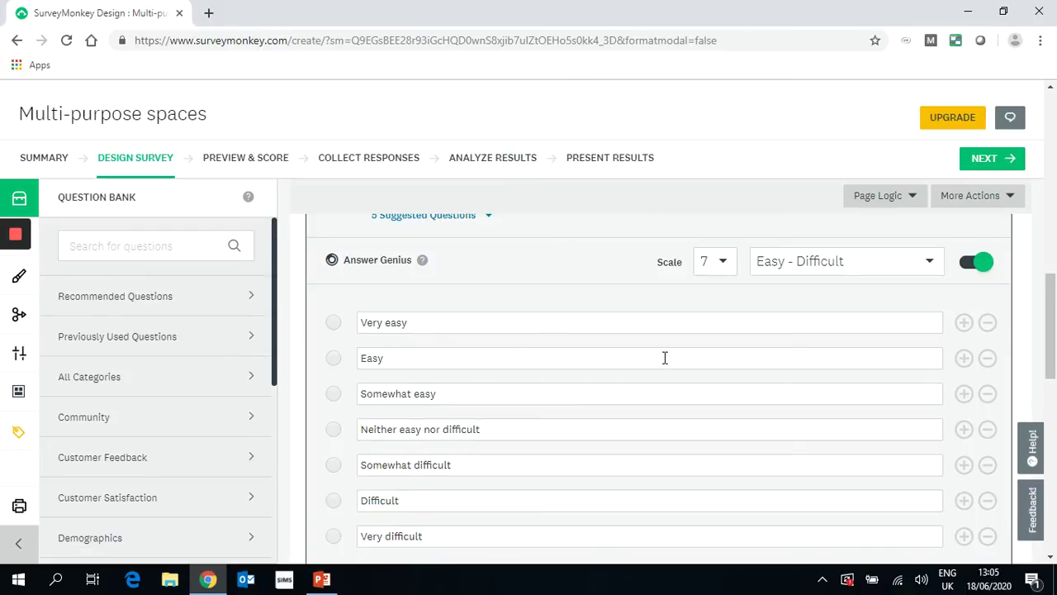
pyautogui.scroll(-3, 665, 358)
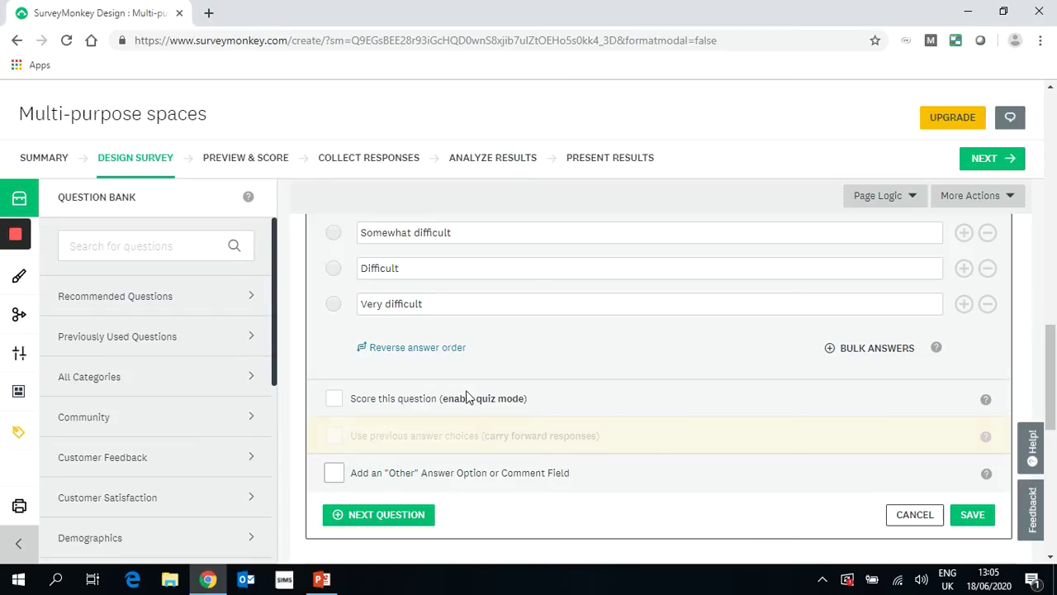
pyautogui.click(973, 519)
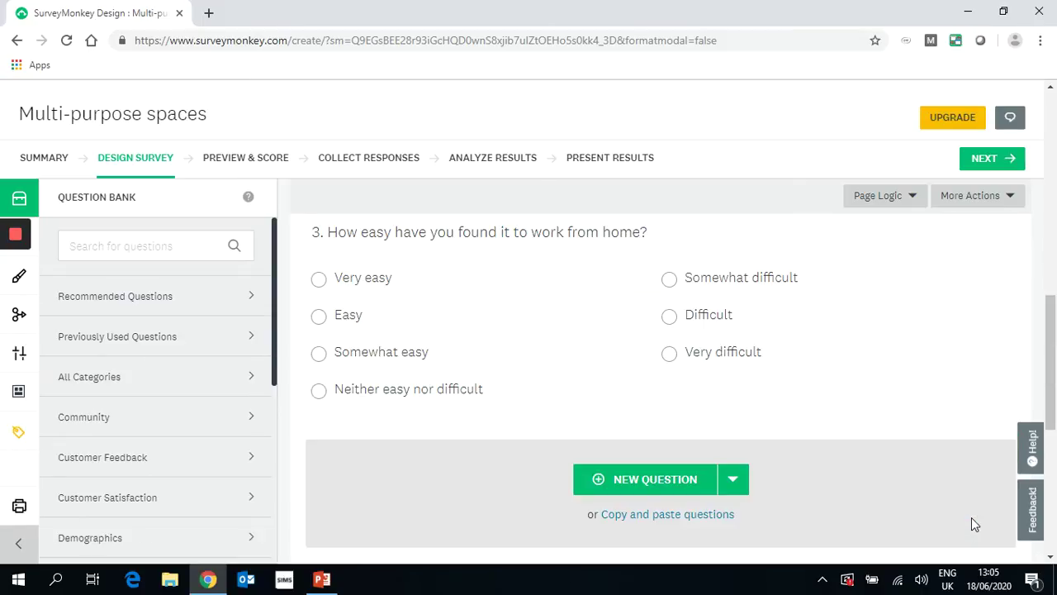
# Review the three questions in the survey design and open the Done button's label settings below them
pyautogui.scroll(5, 920, 484)
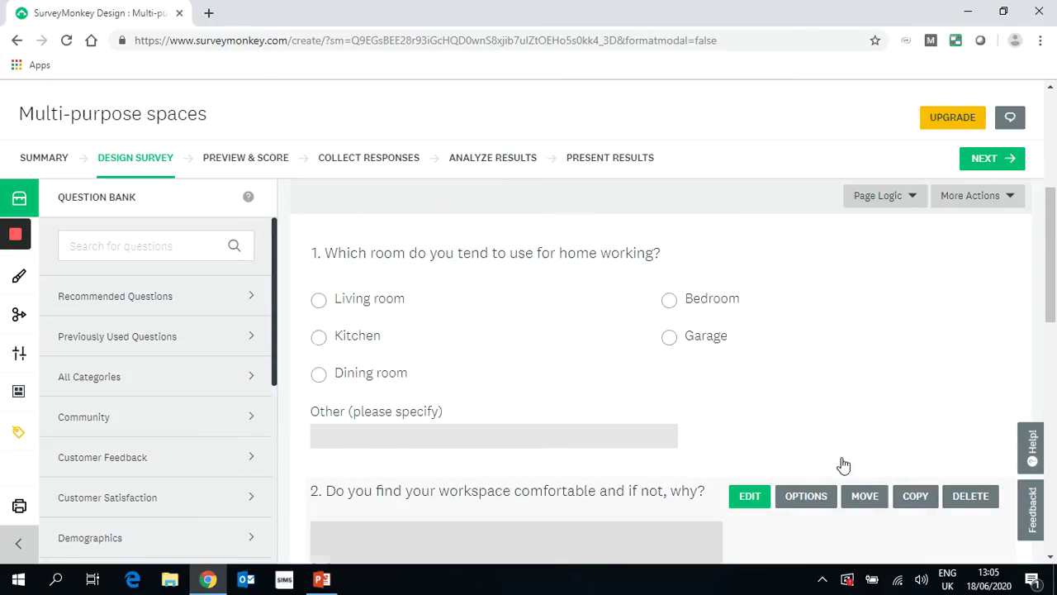
pyautogui.scroll(-3, 810, 458)
pyautogui.scroll(-1, 686, 433)
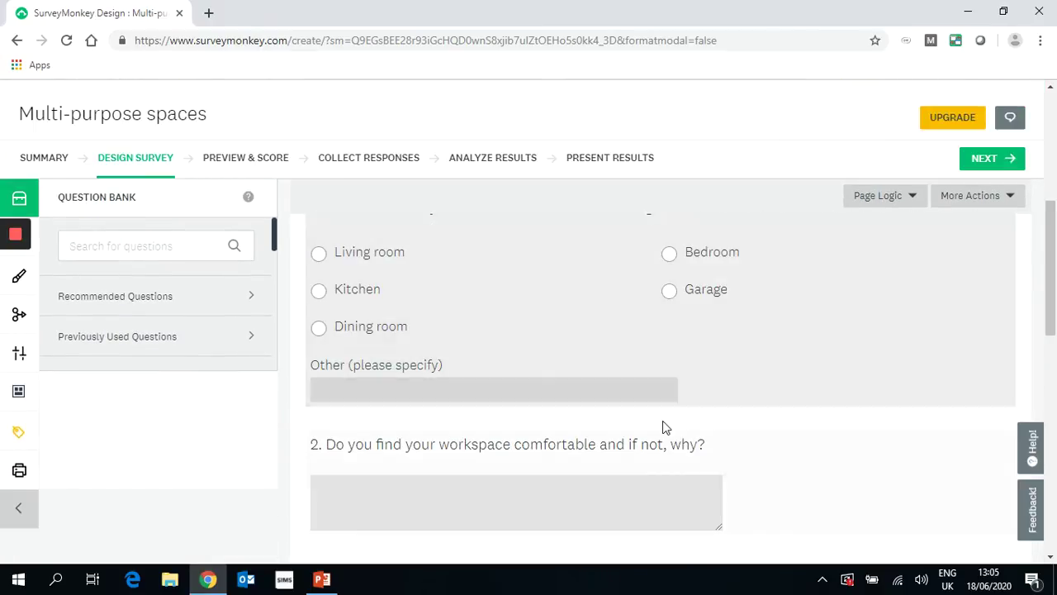
pyautogui.scroll(2, 662, 421)
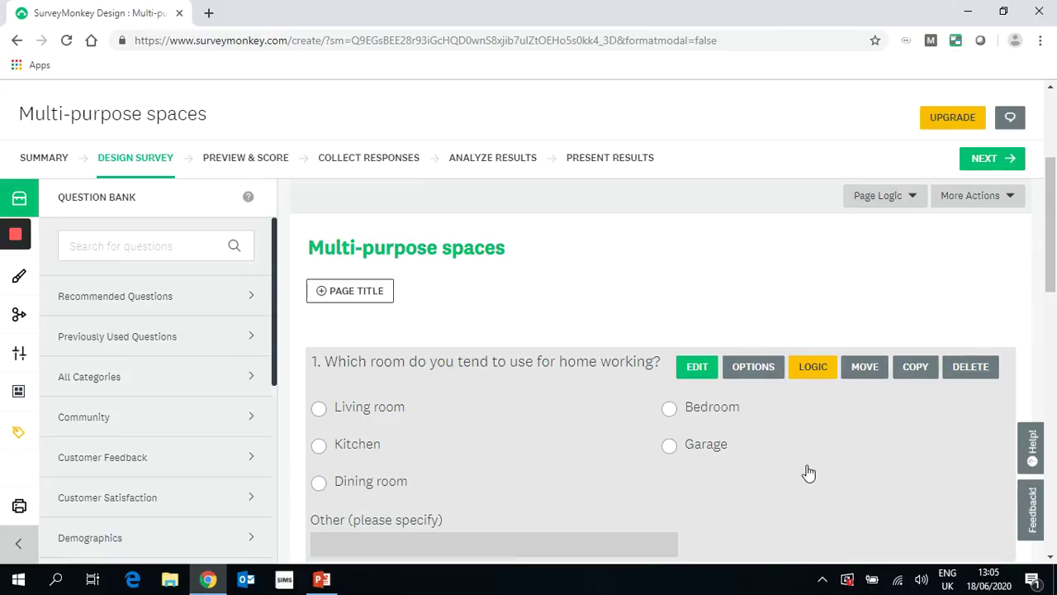
pyautogui.scroll(-2, 809, 466)
pyautogui.scroll(-3, 807, 458)
pyautogui.scroll(-1, 799, 447)
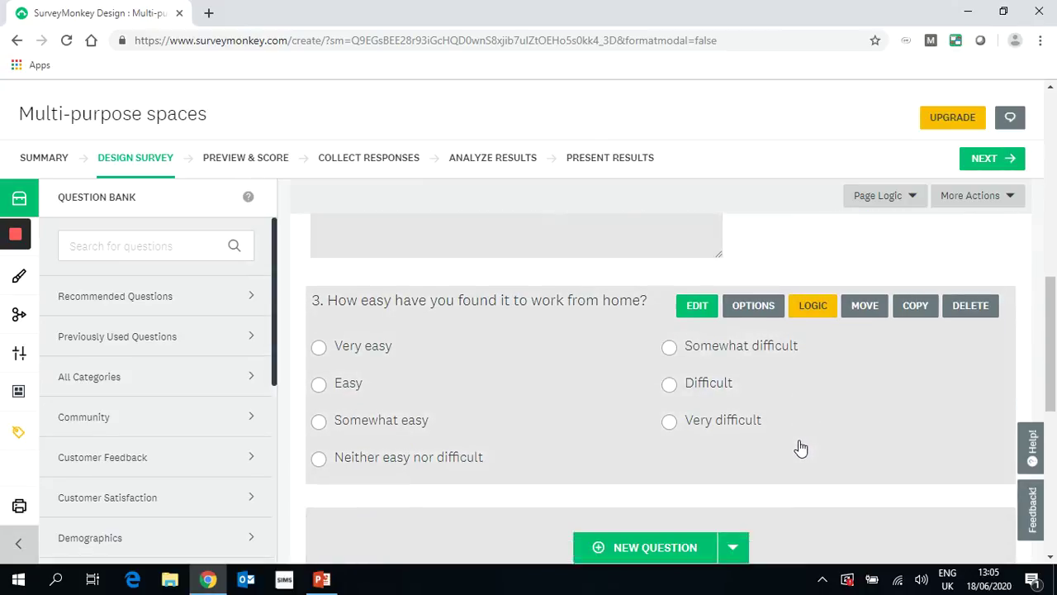
pyautogui.scroll(-2, 800, 446)
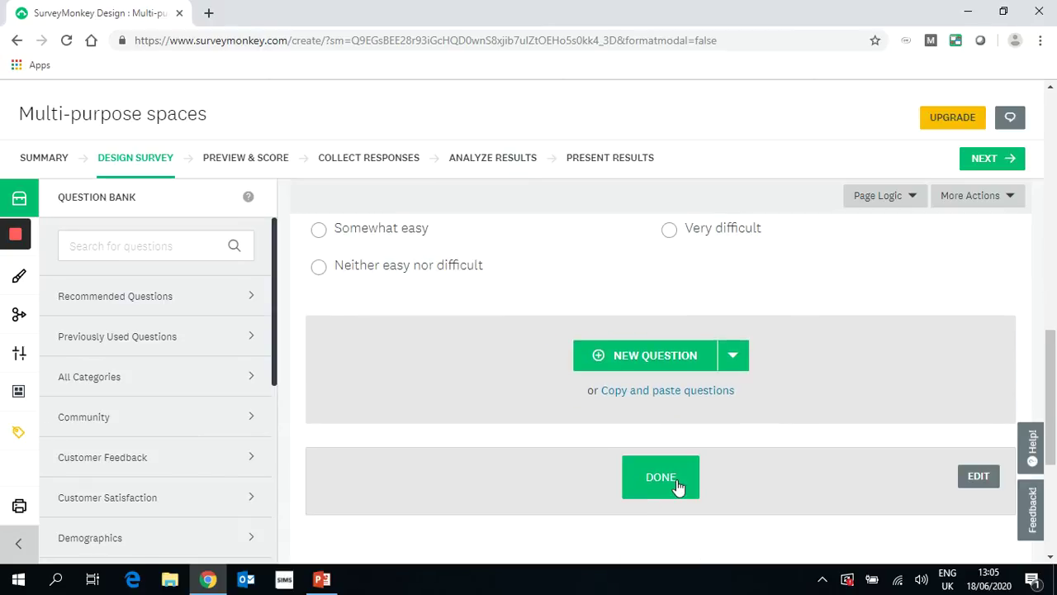
pyautogui.click(676, 485)
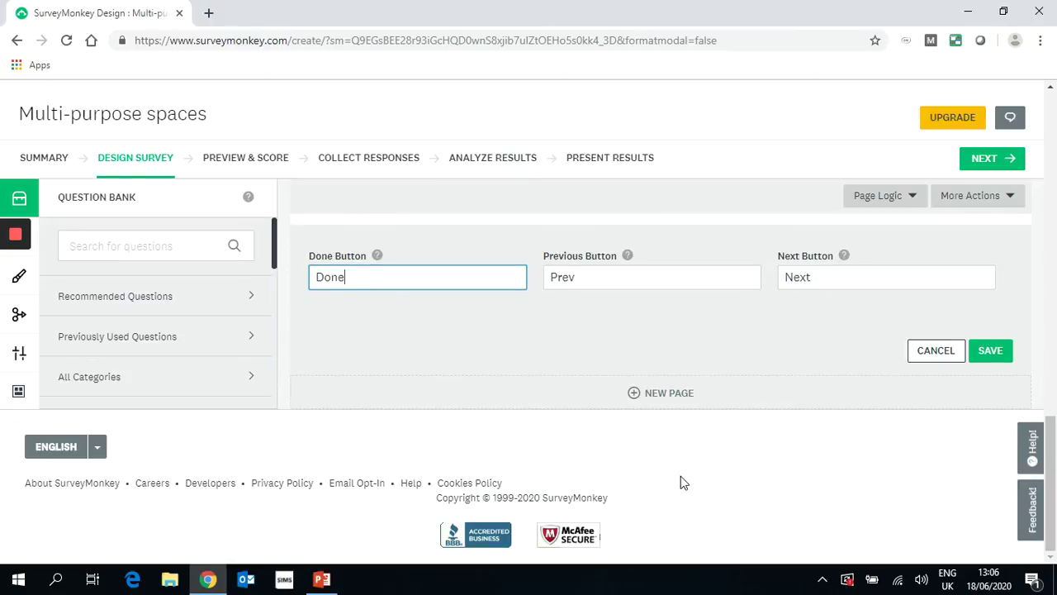
pyautogui.scroll(5, 793, 434)
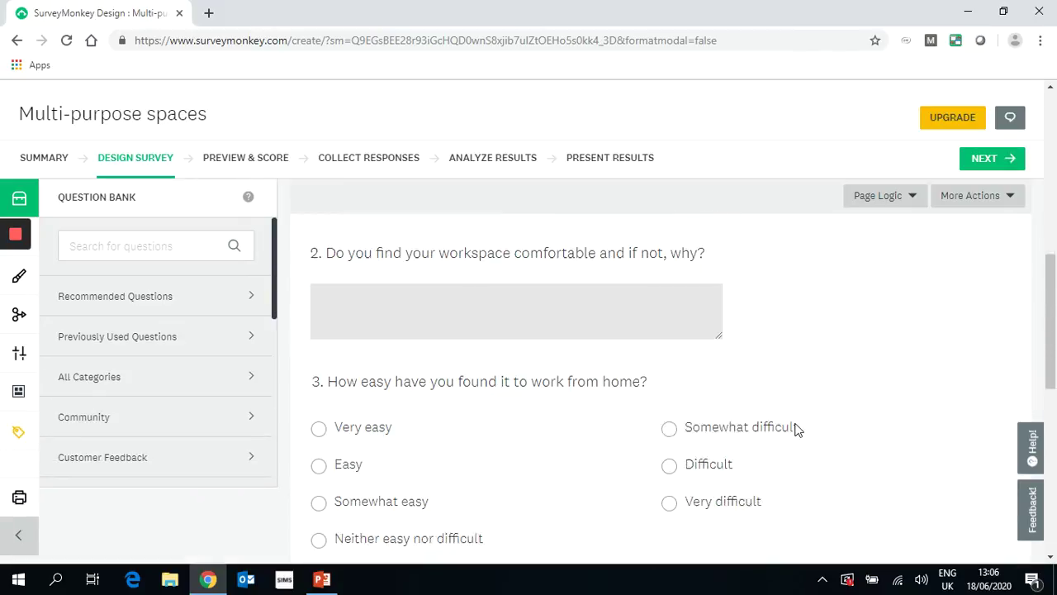
pyautogui.scroll(10, 798, 429)
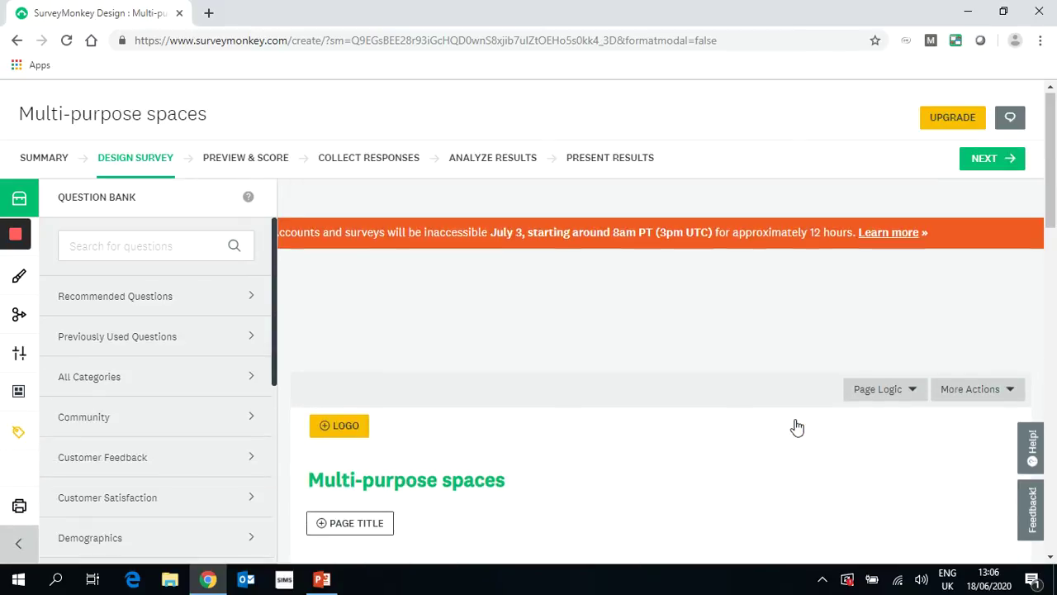
pyautogui.scroll(-2, 937, 458)
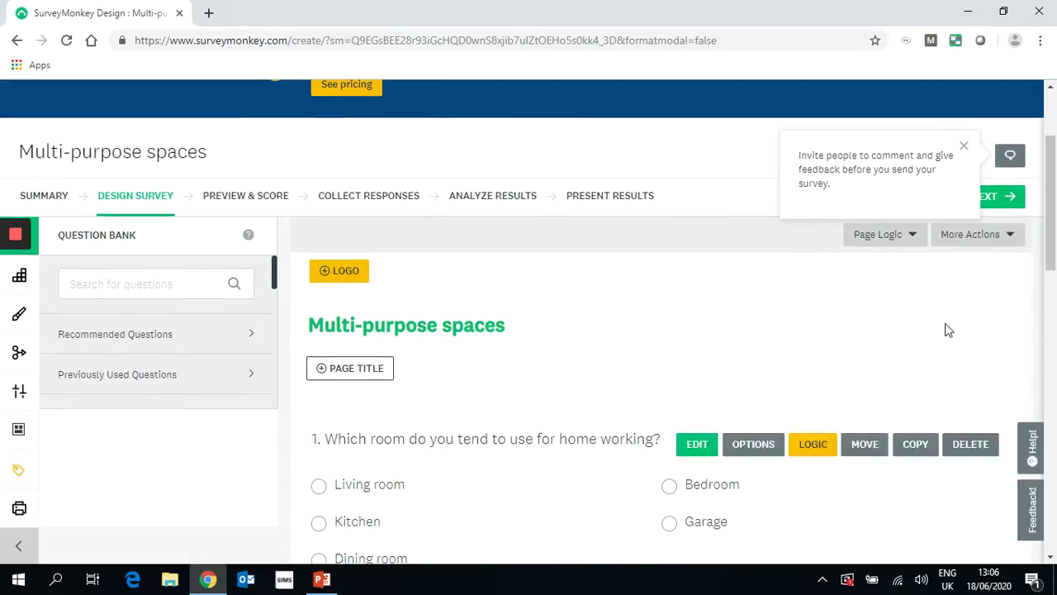
# Dismiss the tip about inviting feedback, and preview the survey by looking through all three questions
pyautogui.click(964, 146)
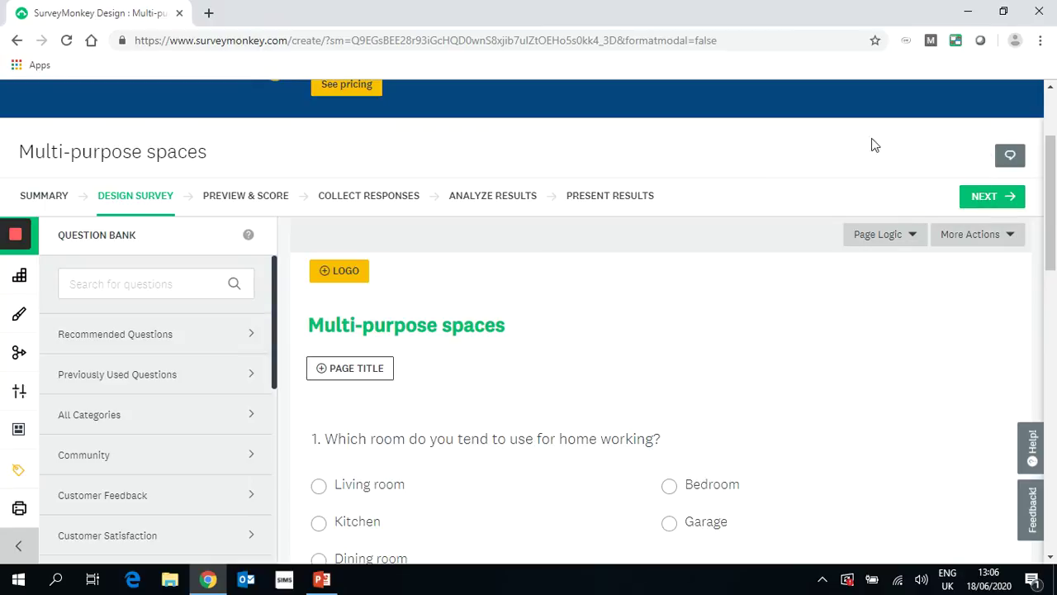
pyautogui.click(983, 203)
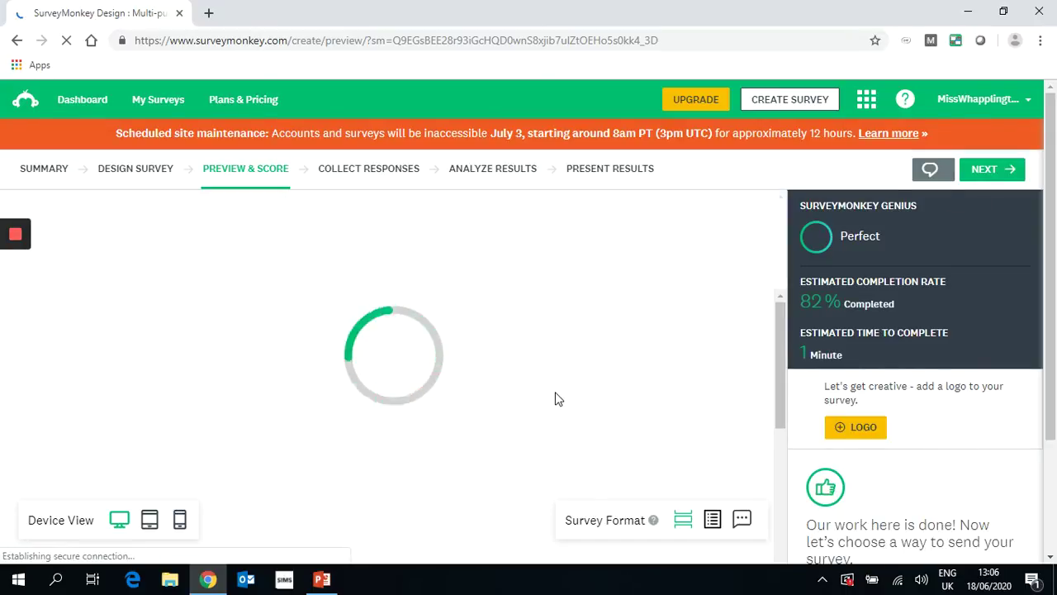
pyautogui.scroll(-10, 555, 399)
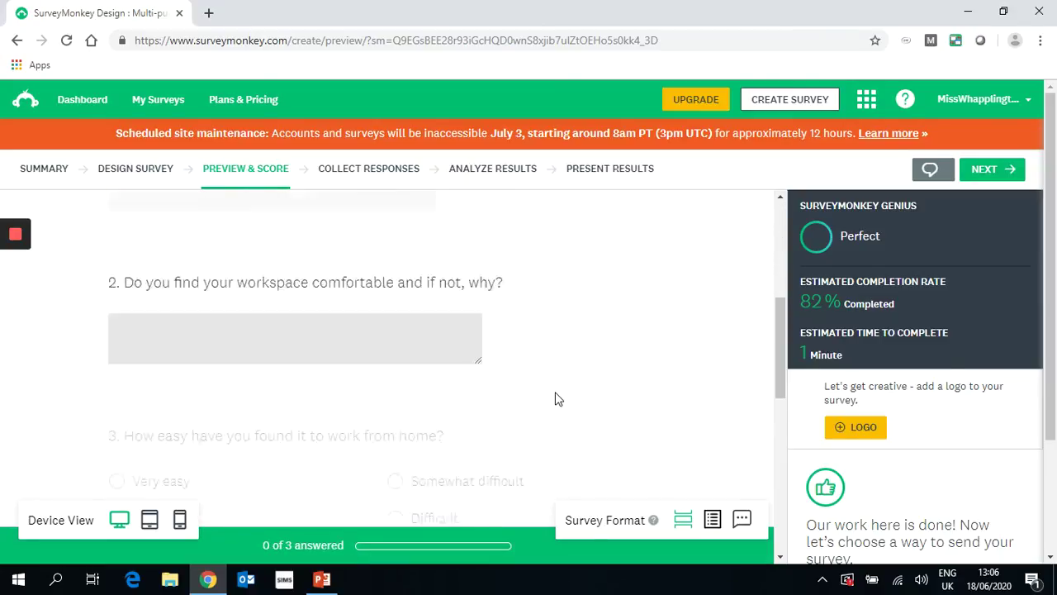
pyautogui.scroll(-2, 555, 399)
pyautogui.scroll(6, 556, 399)
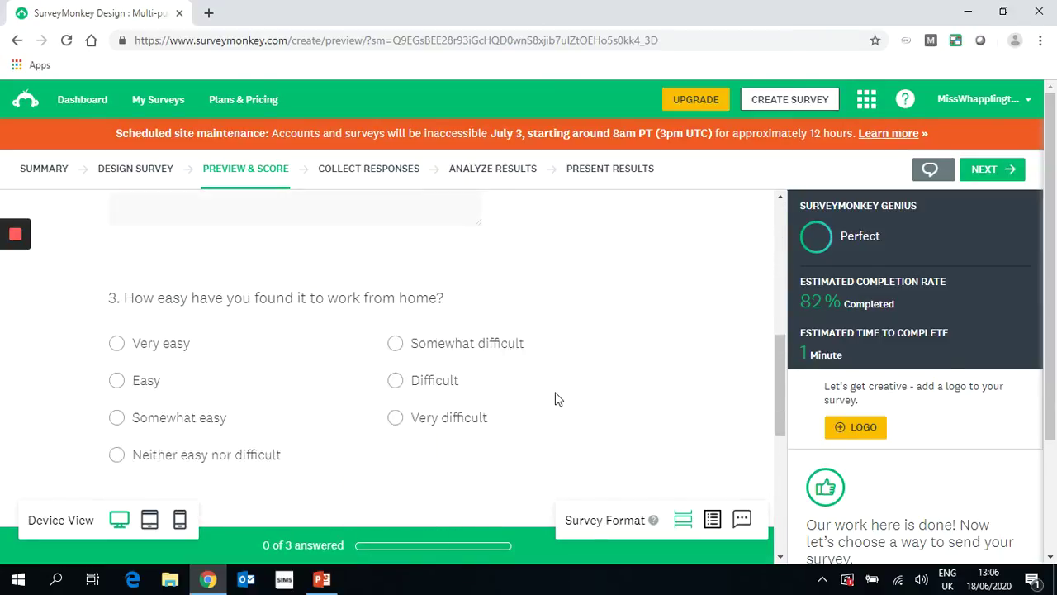
pyautogui.scroll(4, 556, 399)
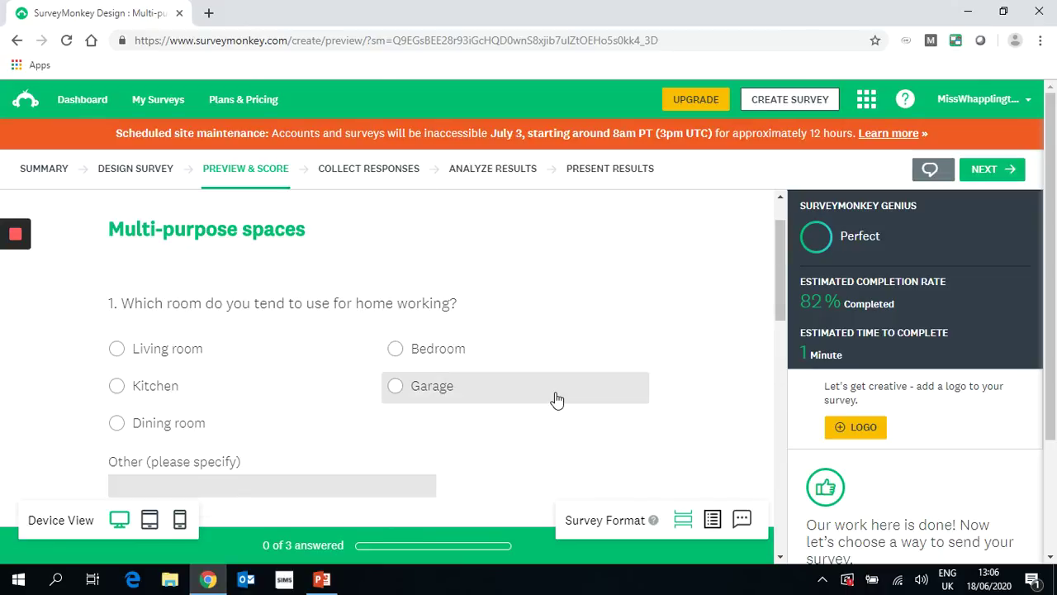
pyautogui.scroll(1, 557, 399)
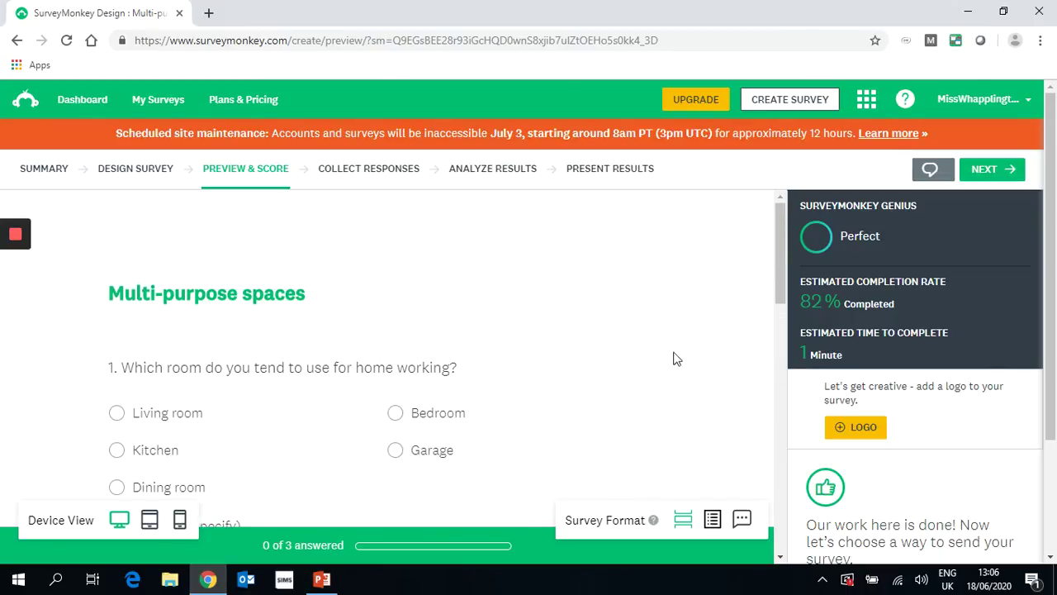
pyautogui.scroll(-2, 909, 374)
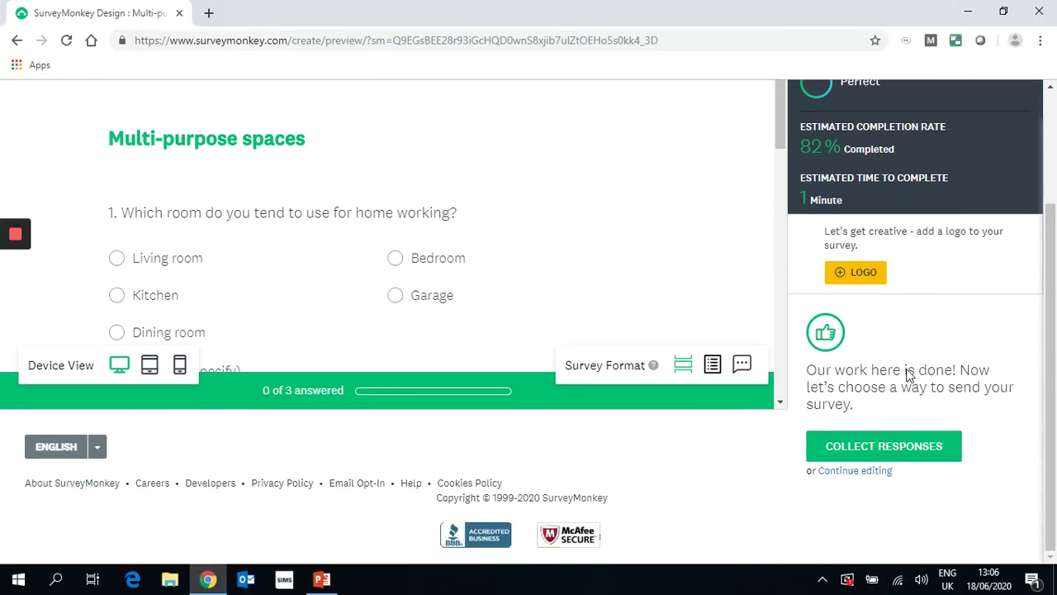
# Proceed to collecting responses, dismissing the feedback request, and choose "Send surveys your way" as the collection method
pyautogui.click(908, 459)
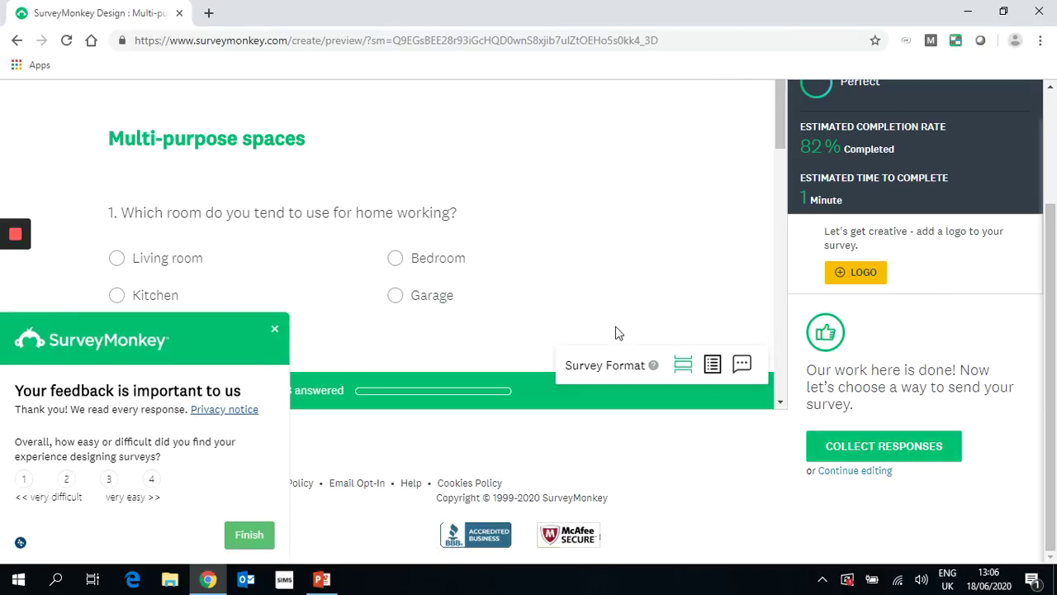
pyautogui.click(275, 329)
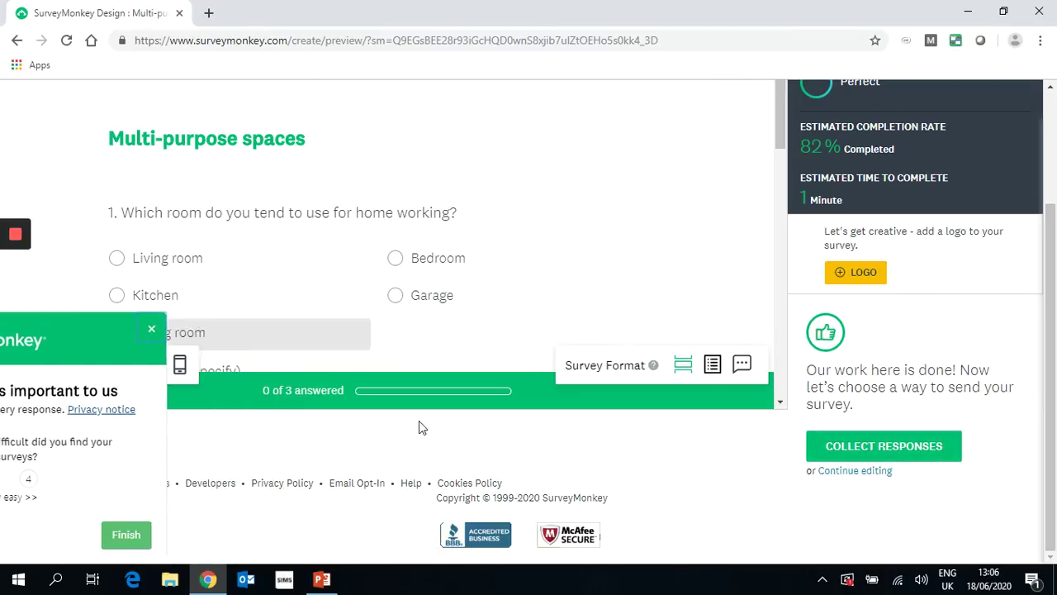
pyautogui.click(894, 456)
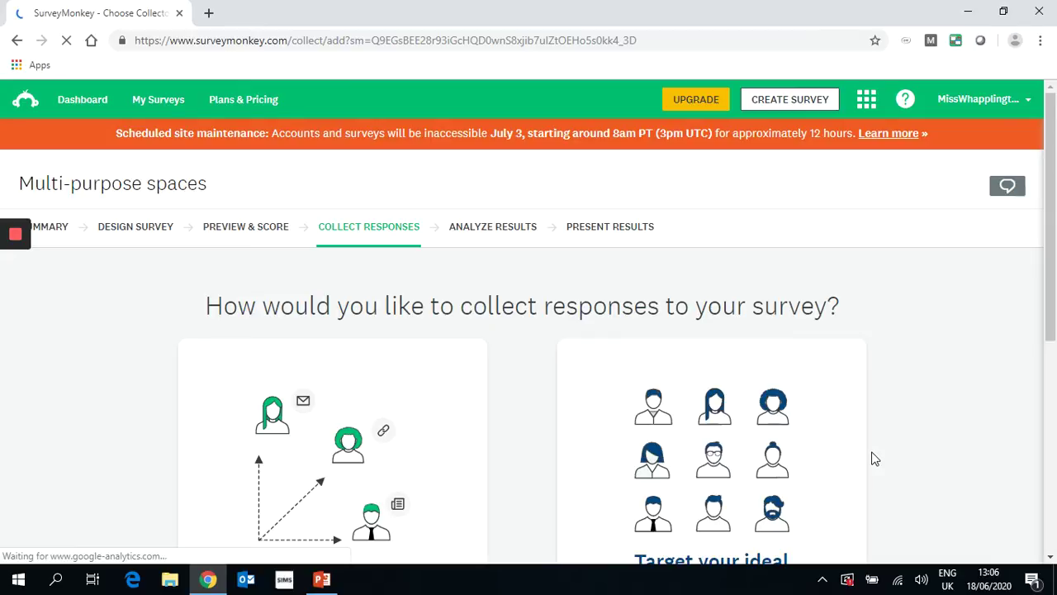
pyautogui.scroll(-5, 578, 425)
pyautogui.scroll(1, 553, 438)
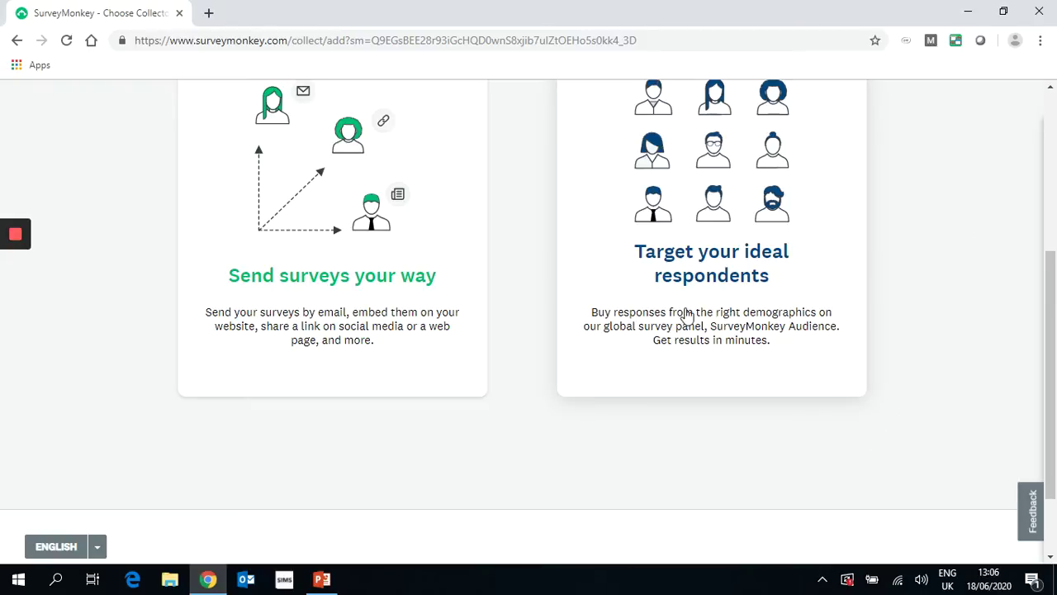
pyautogui.scroll(2, 330, 298)
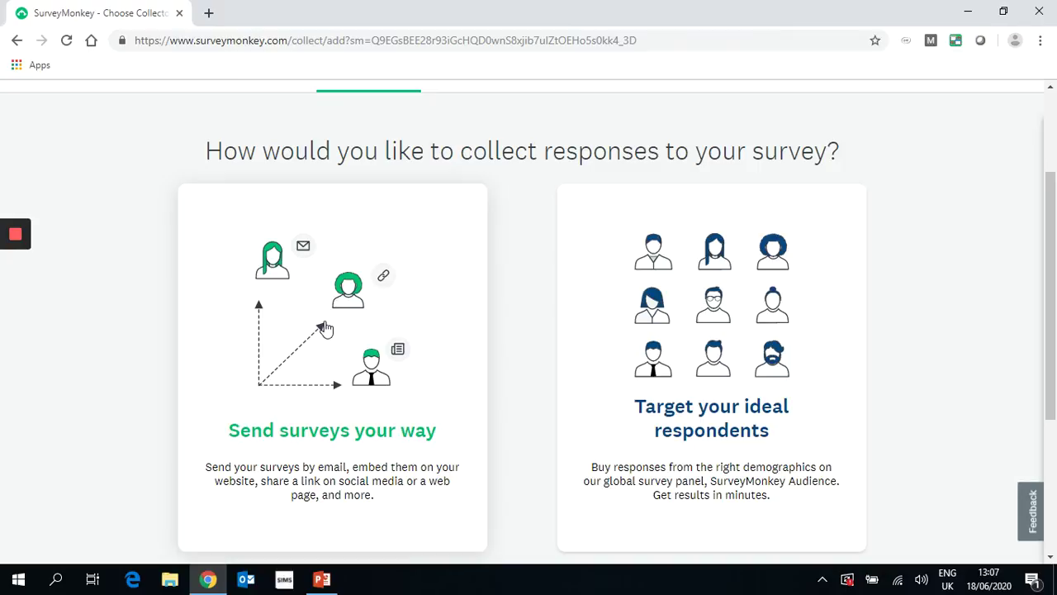
pyautogui.click(324, 329)
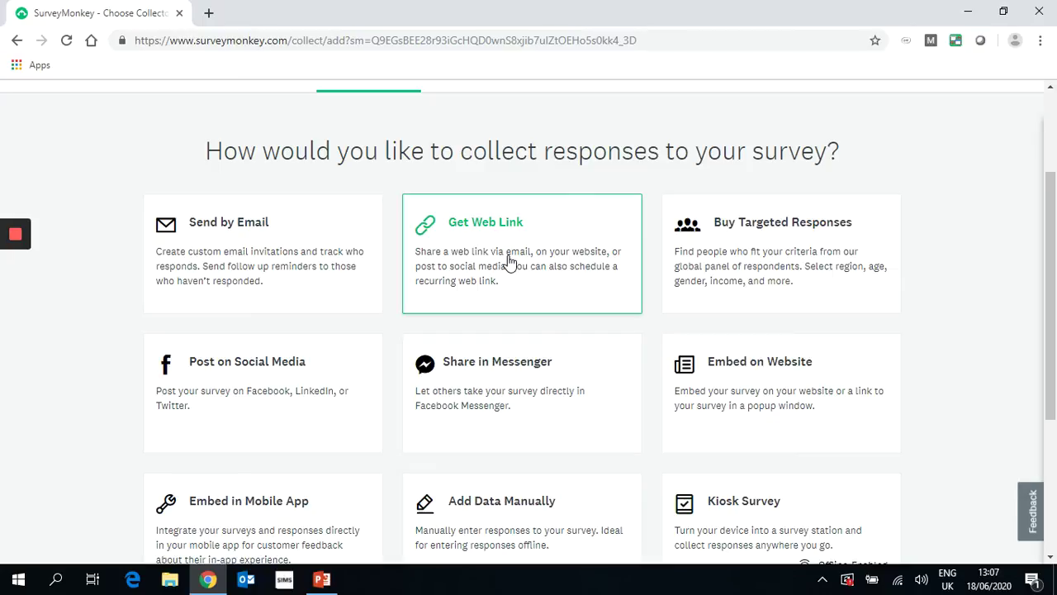
# Create a web link collector for the survey and copy its link
pyautogui.scroll(-1, 508, 261)
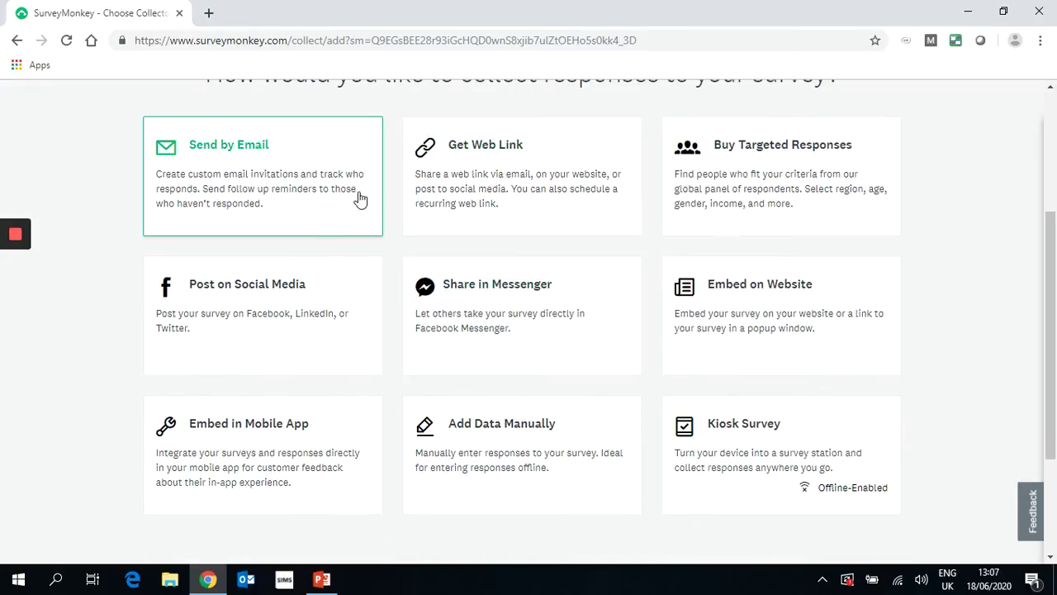
pyautogui.click(519, 189)
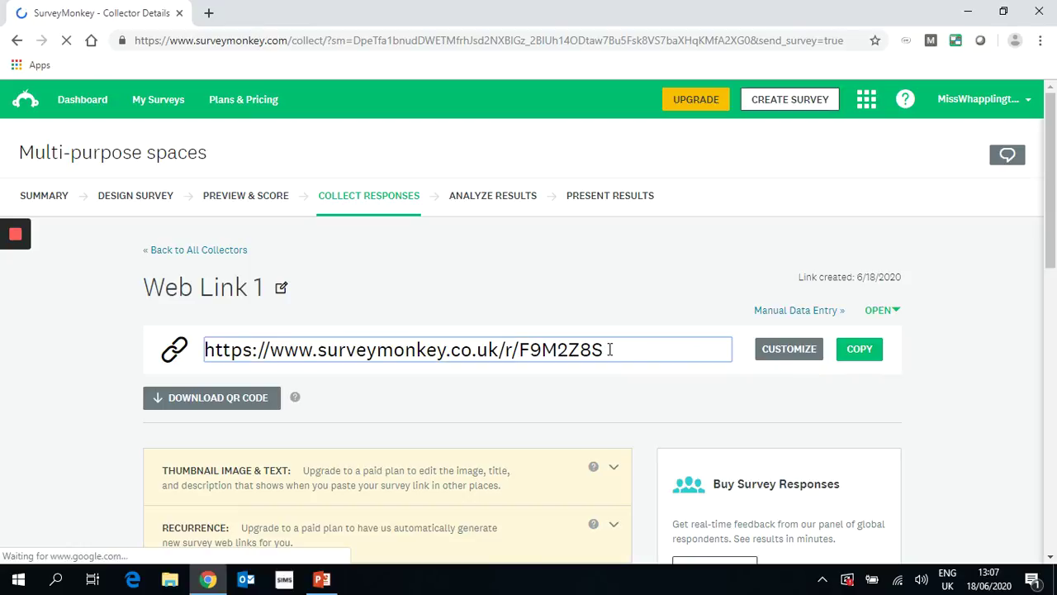
pyautogui.moveTo(609, 350); pyautogui.dragTo(204, 343)
pyautogui.click(860, 350)
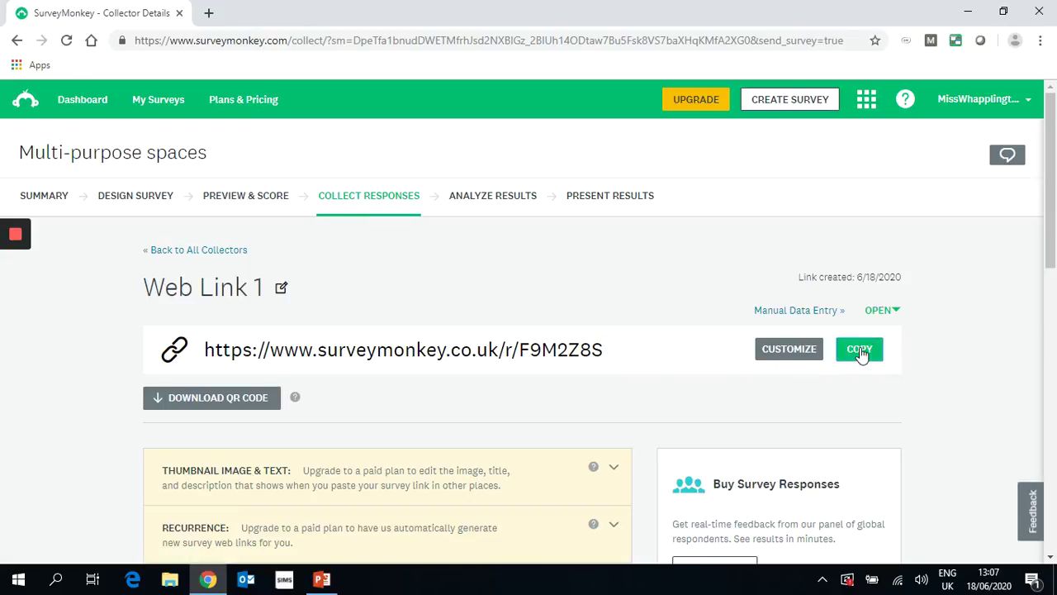